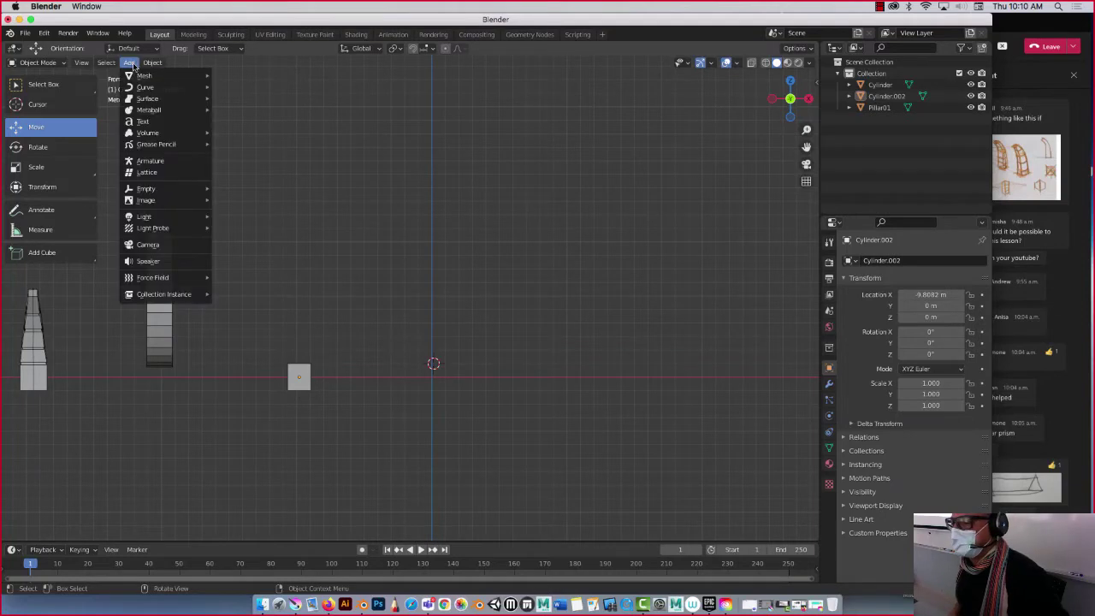
# Pick the newest Desktop screenshot of crystal and prism examples as a reference image.
pyautogui.moveTo(144, 77)
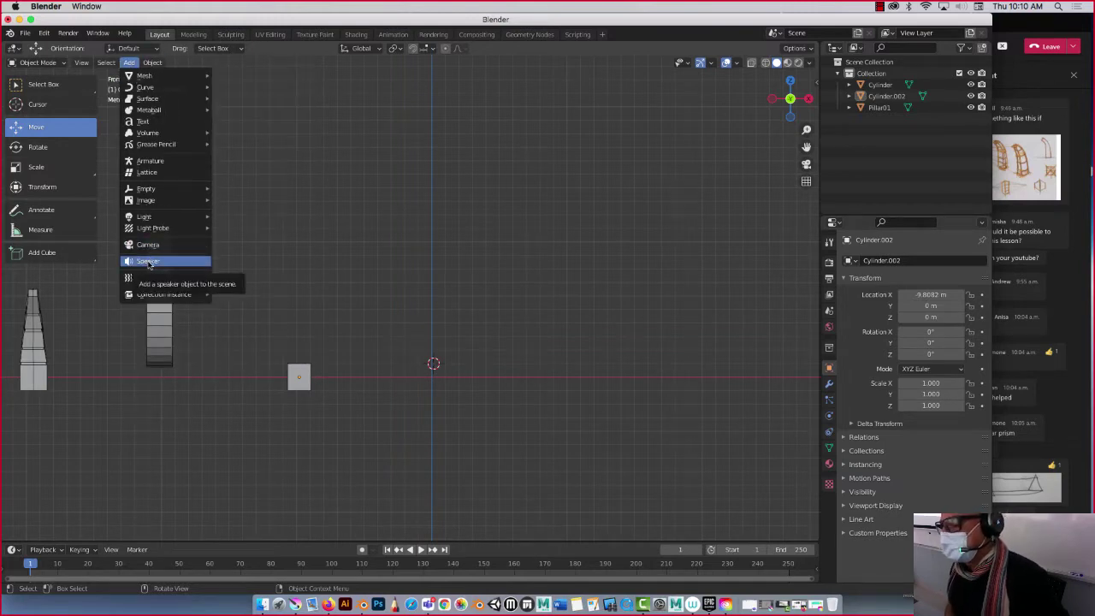
pyautogui.moveTo(149, 204)
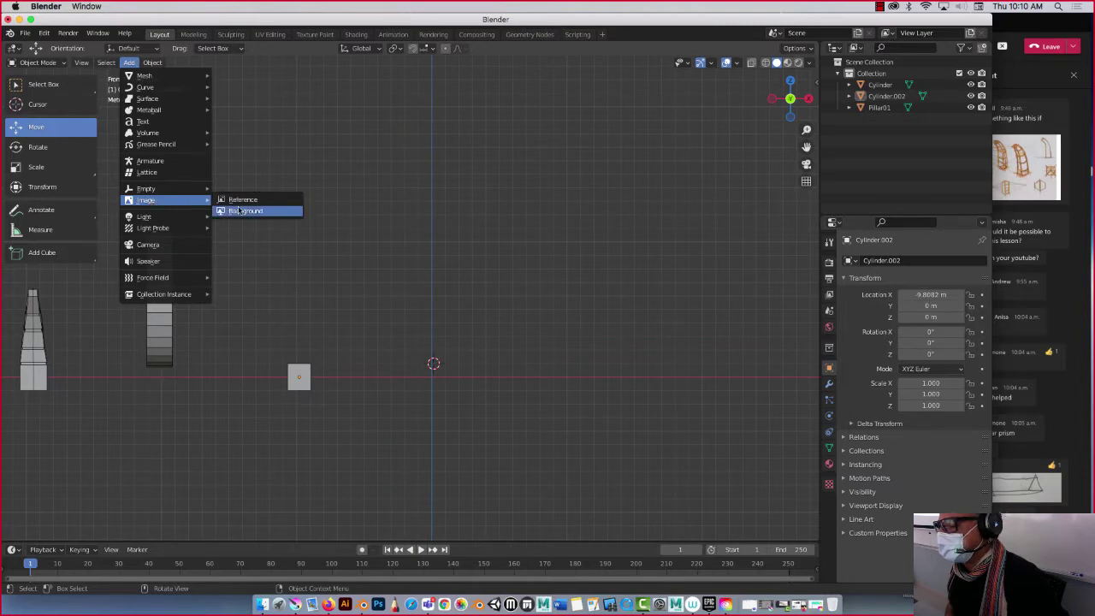
pyautogui.click(238, 200)
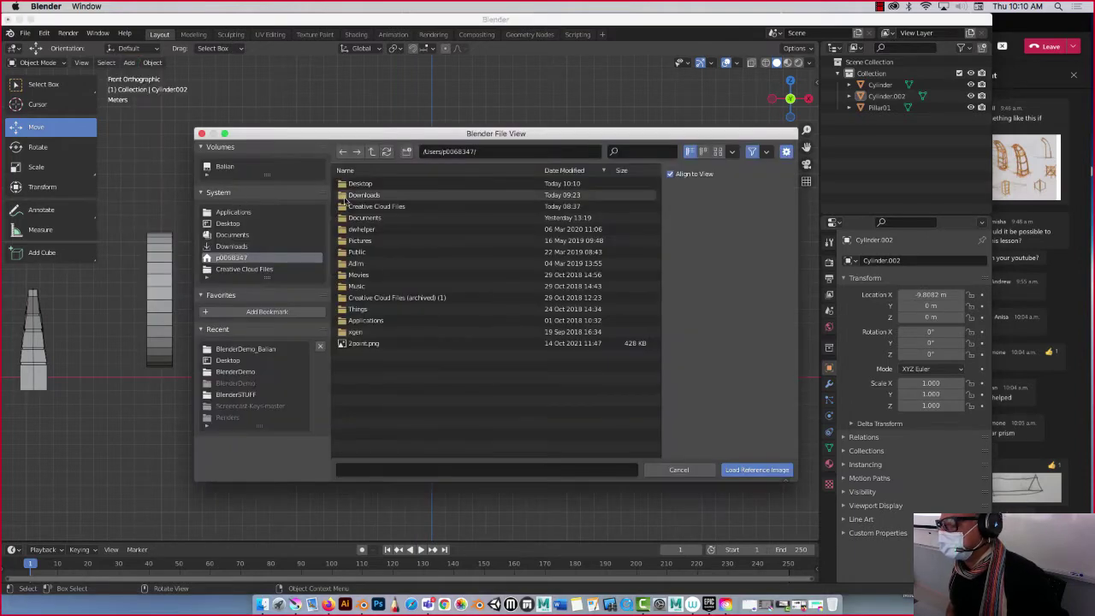
pyautogui.doubleClick(371, 183)
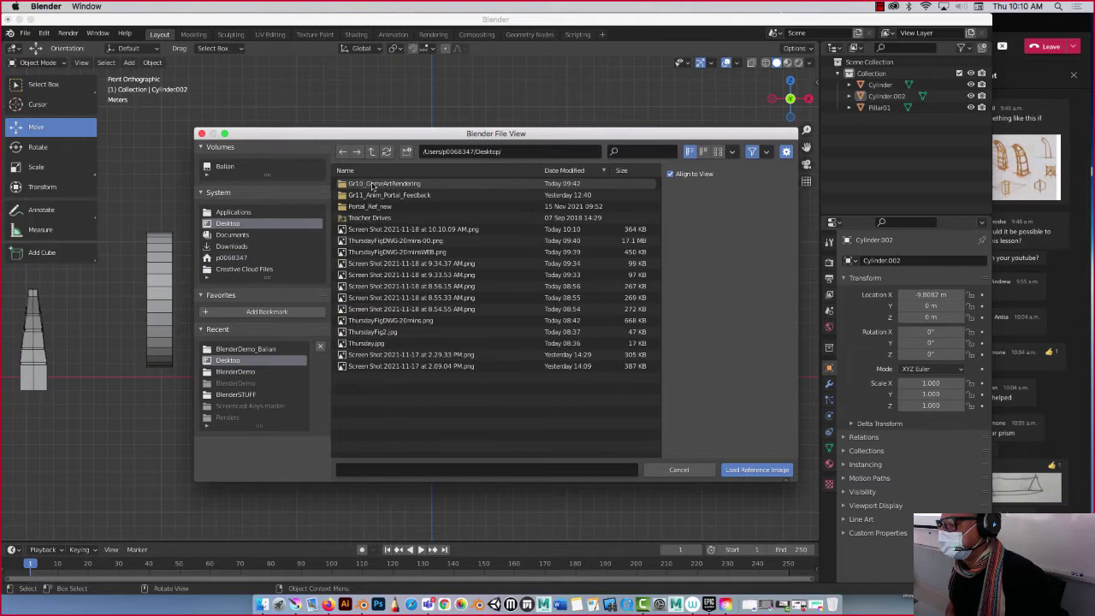
pyautogui.click(382, 229)
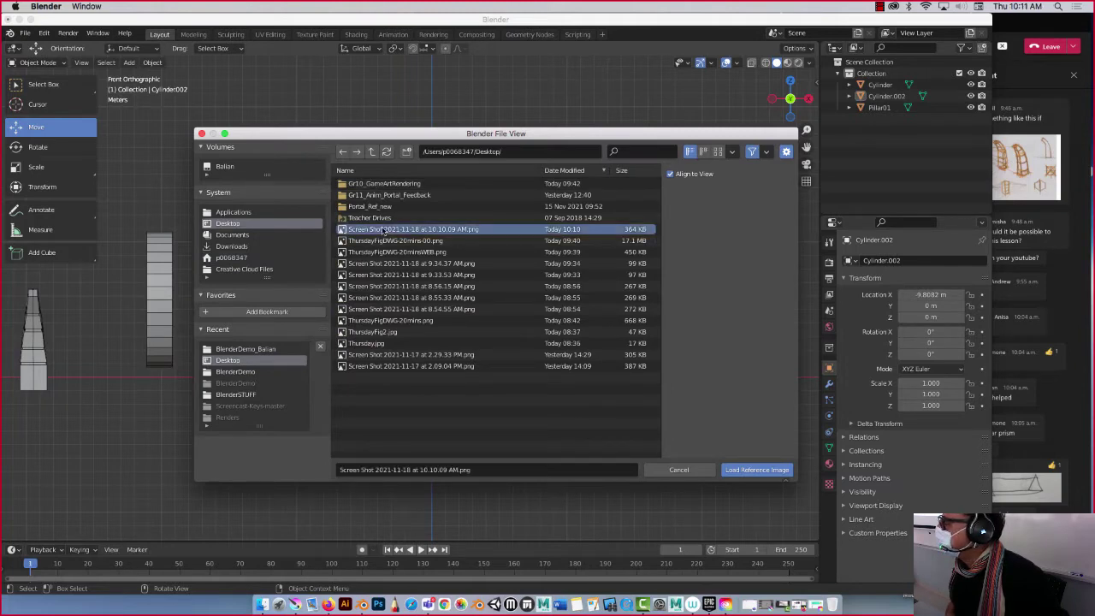
# Load the chosen screenshot and scale the reference image to 2.
pyautogui.click(741, 469)
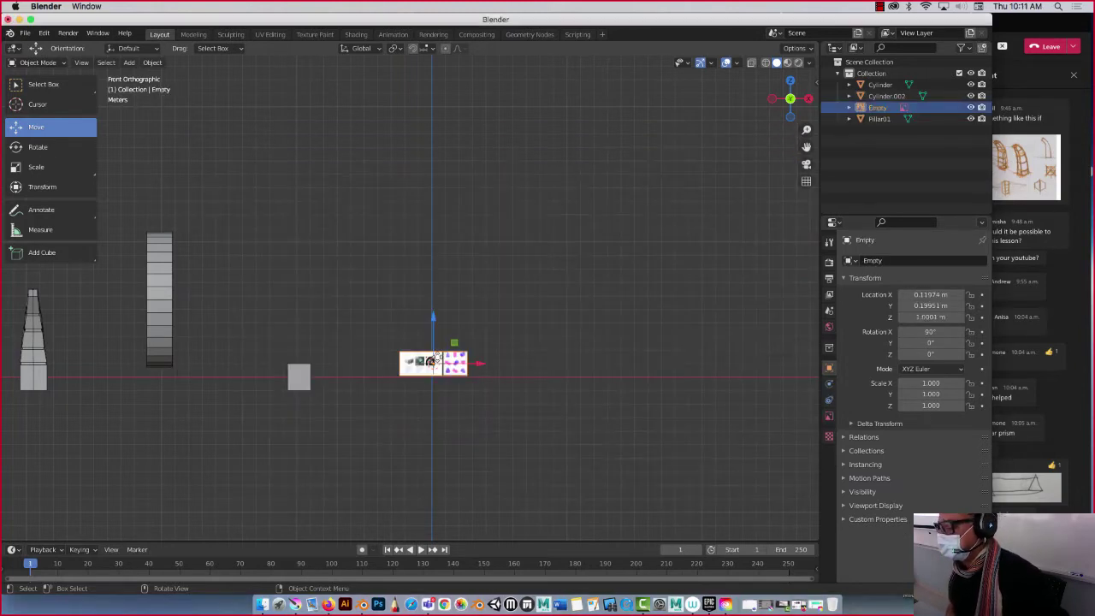
pyautogui.write('s2')
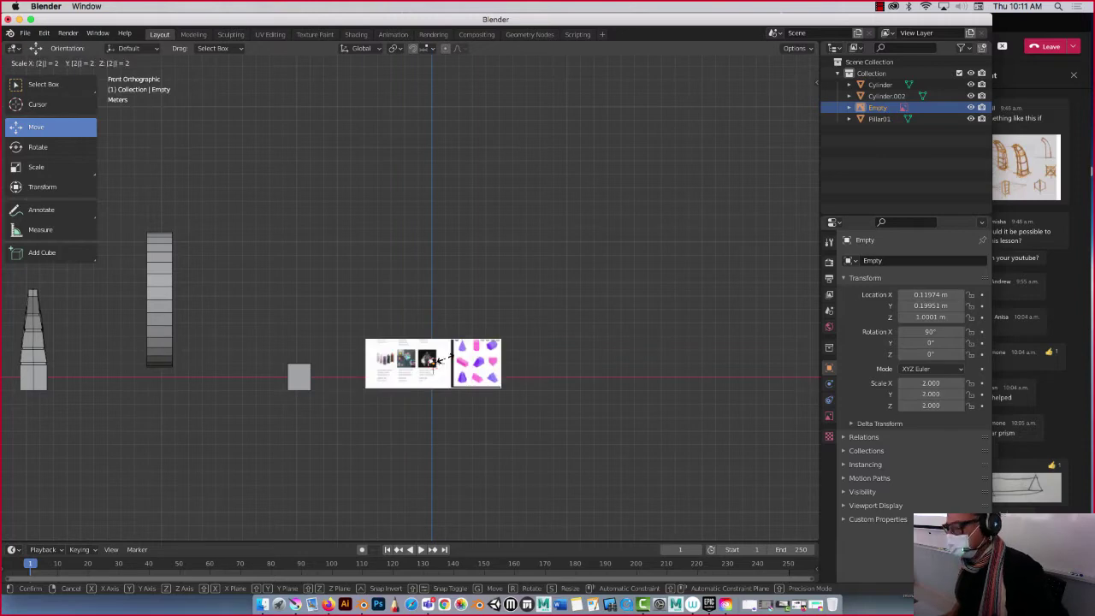
pyautogui.press('Return')
pyautogui.scroll(4, 438, 357)
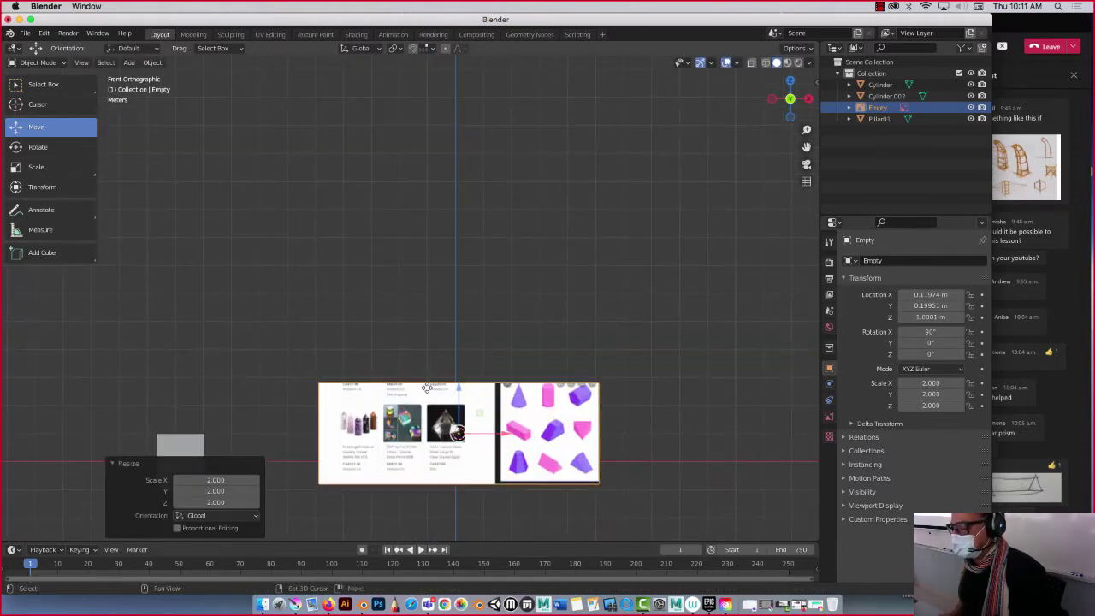
pyautogui.keyDown('shift'); pyautogui.moveTo(426, 387); pyautogui.dragTo(458, 264, button='middle'); pyautogui.keyUp('shift')
# Raise the reference image about 3 m and push it back roughly 11.7 m along Y.
pyautogui.moveTo(488, 267); pyautogui.dragTo(489, 181)
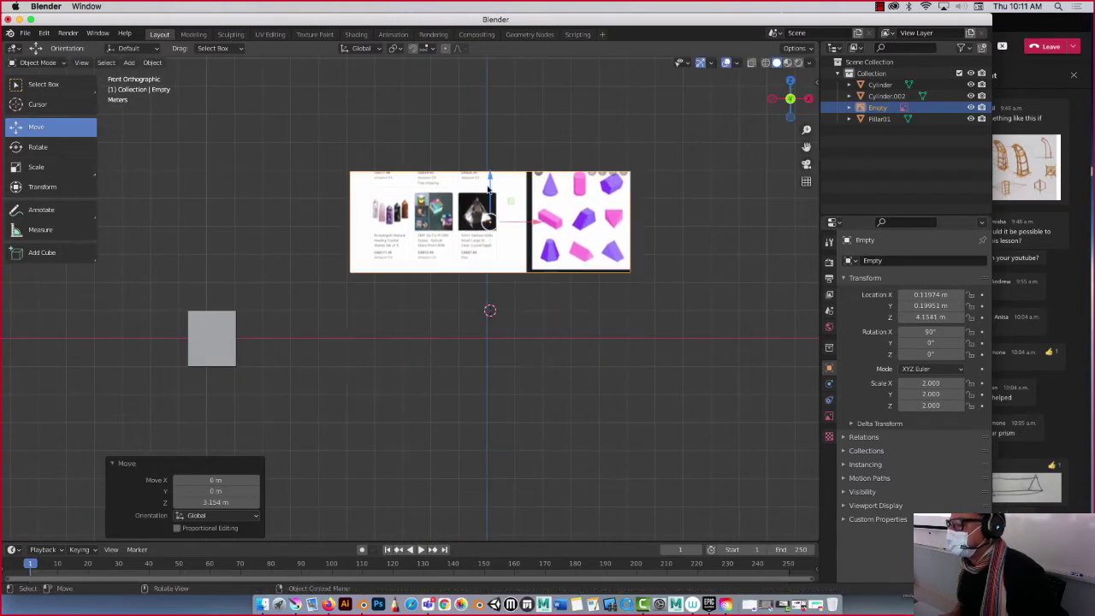
pyautogui.scroll(3, 466, 163)
pyautogui.scroll(-1, 441, 141)
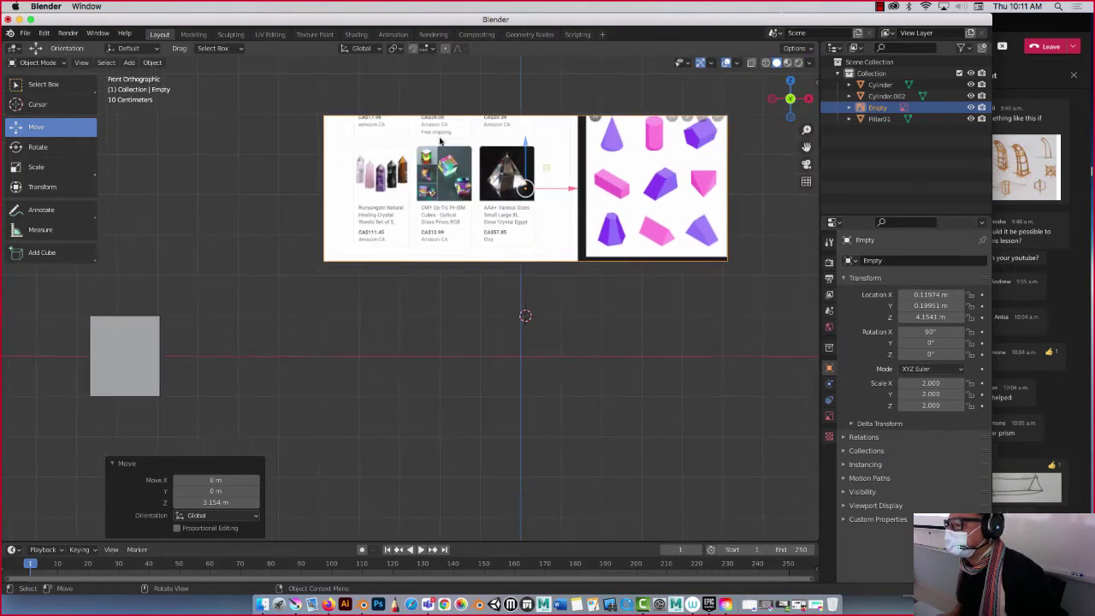
pyautogui.moveTo(408, 325); pyautogui.dragTo(343, 302, button='middle')
pyautogui.scroll(-5, 401, 263)
pyautogui.moveTo(342, 301); pyautogui.dragTo(520, 257)
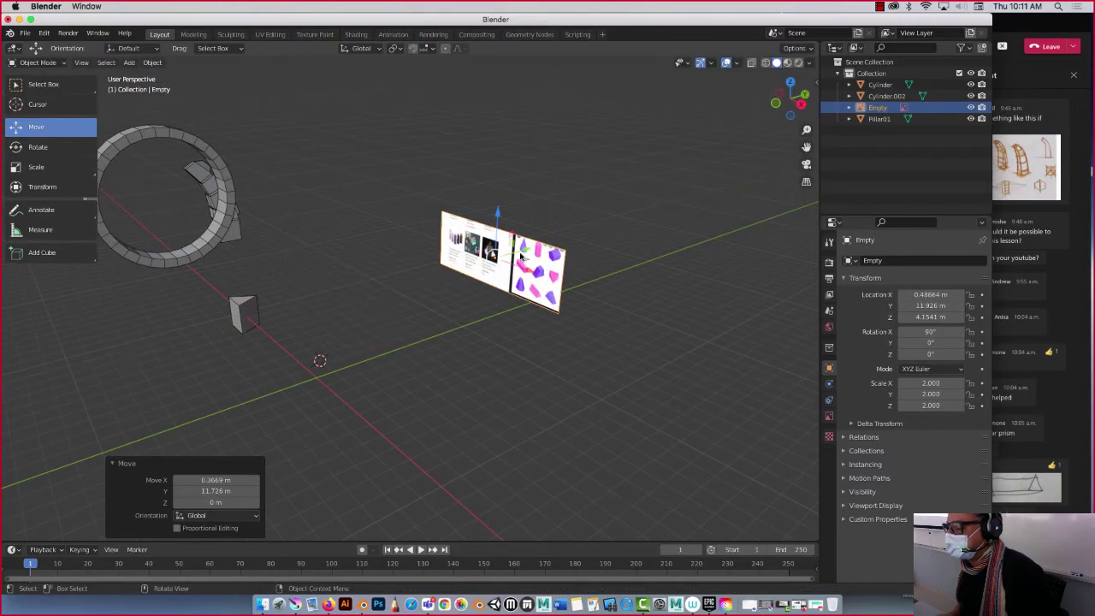
pyautogui.moveTo(327, 354); pyautogui.dragTo(314, 311, button='middle')
# Add a cylinder and set its vertex count to 3, making a triangular prism.
pyautogui.click(307, 261)
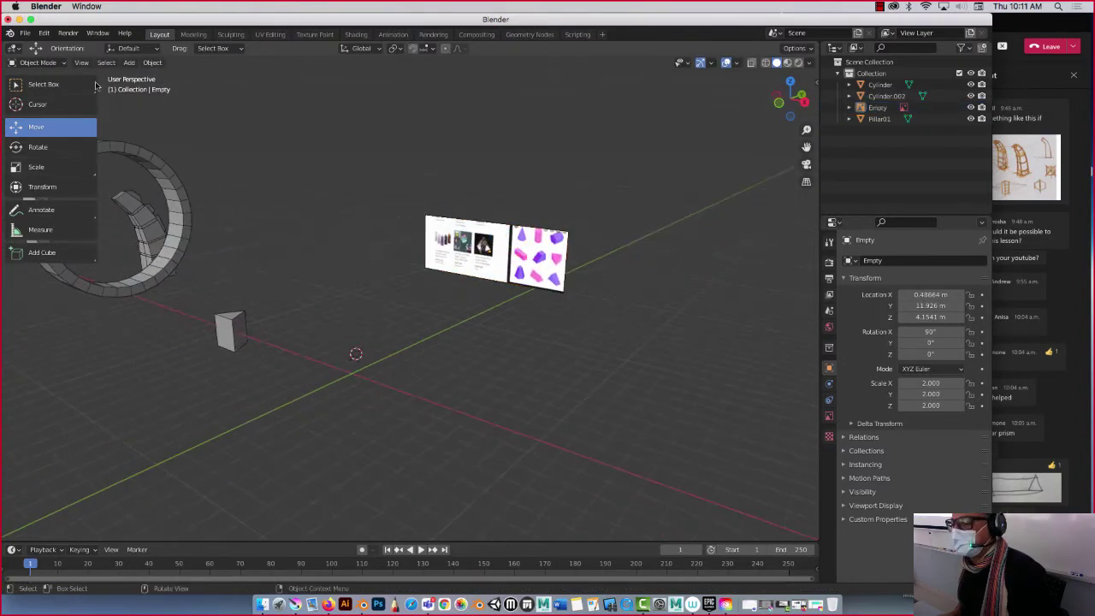
pyautogui.click(129, 63)
pyautogui.moveTo(141, 77)
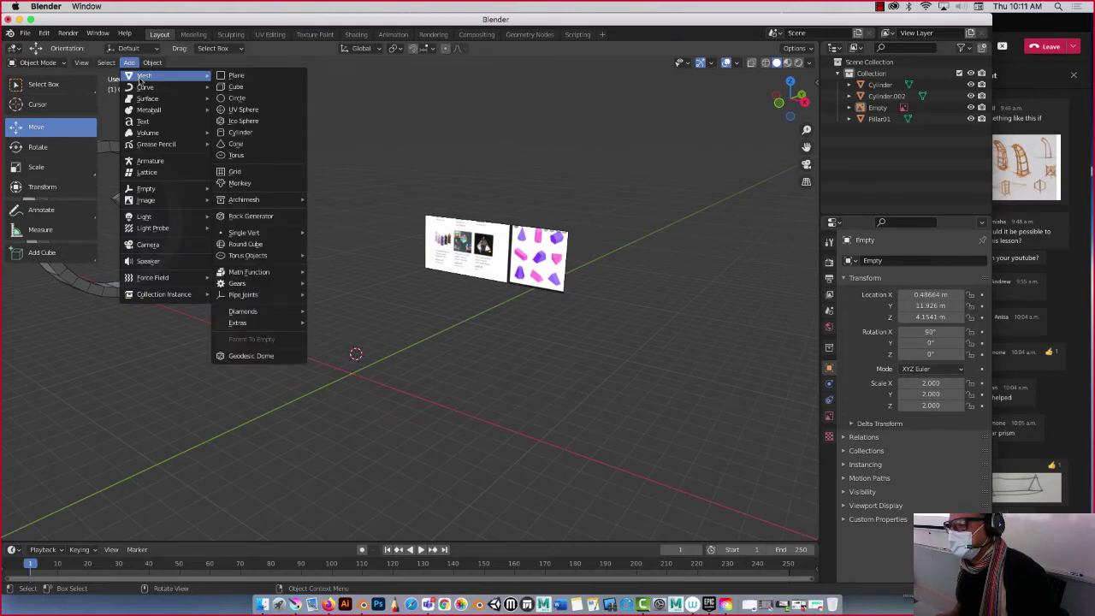
pyautogui.click(241, 132)
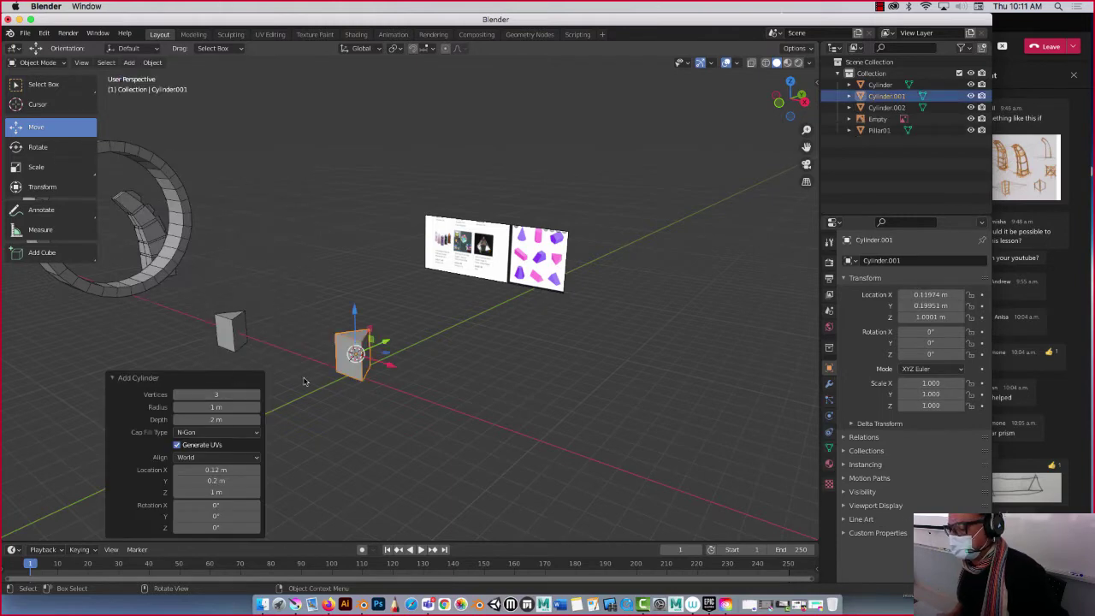
pyautogui.click(221, 395)
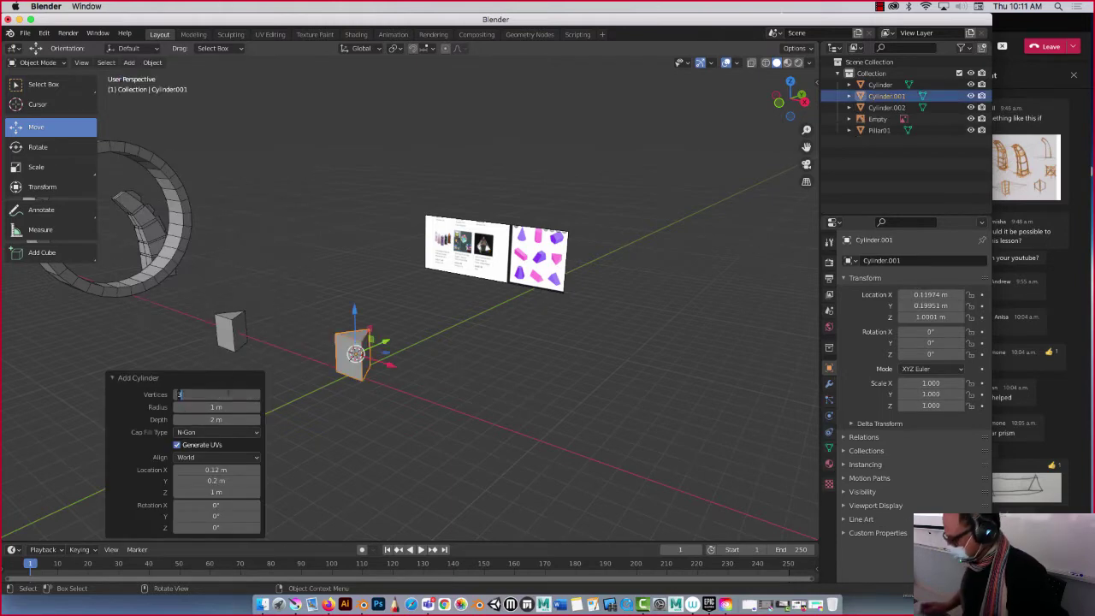
pyautogui.write('20')
pyautogui.press('Return')
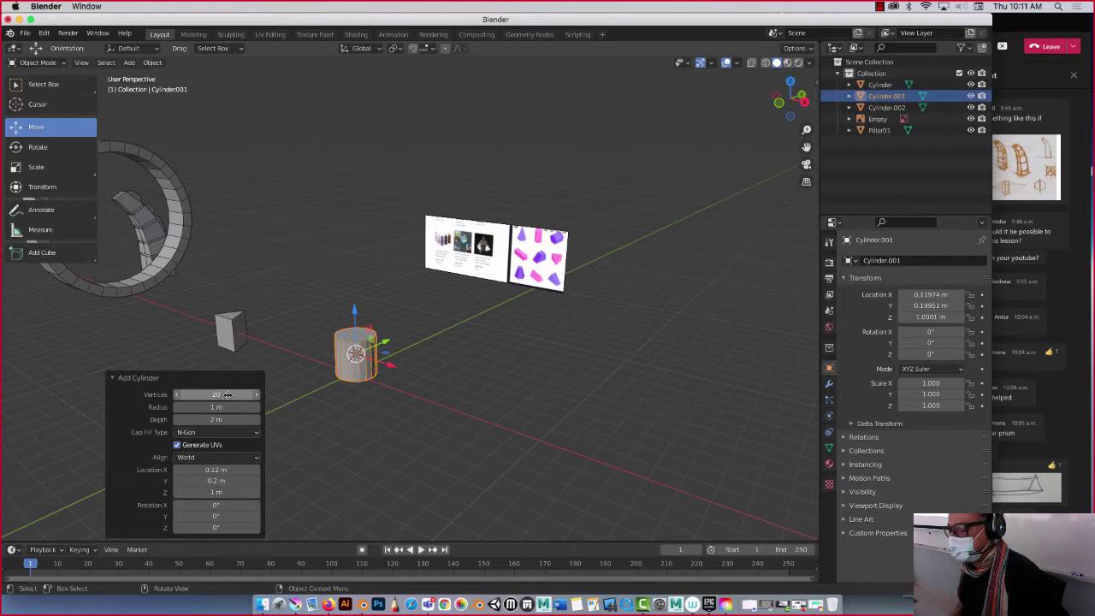
pyautogui.click(228, 394)
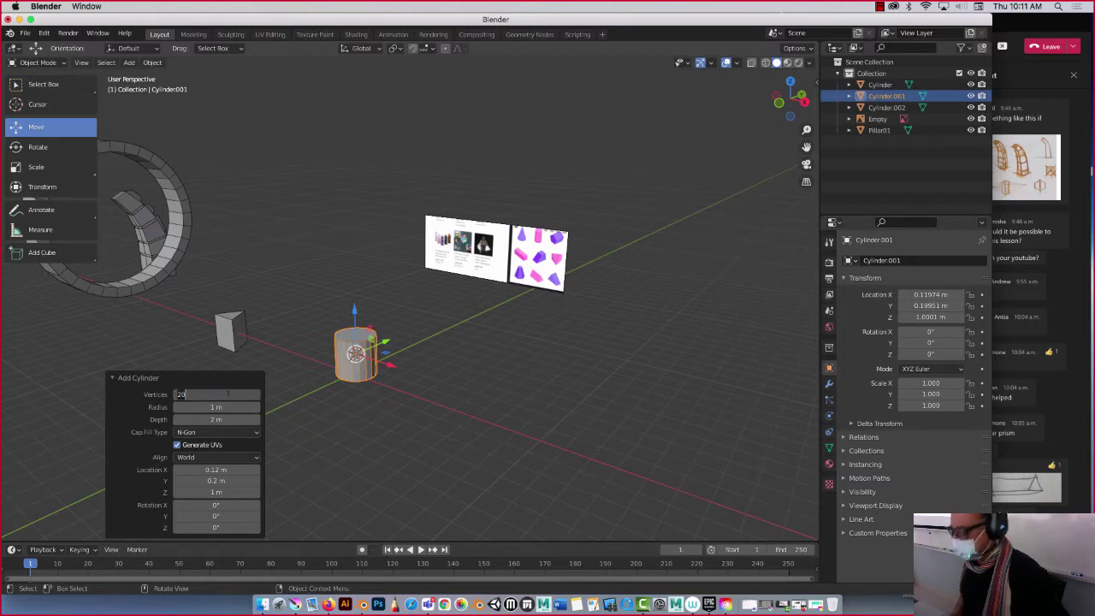
pyautogui.write('3')
pyautogui.press('Return')
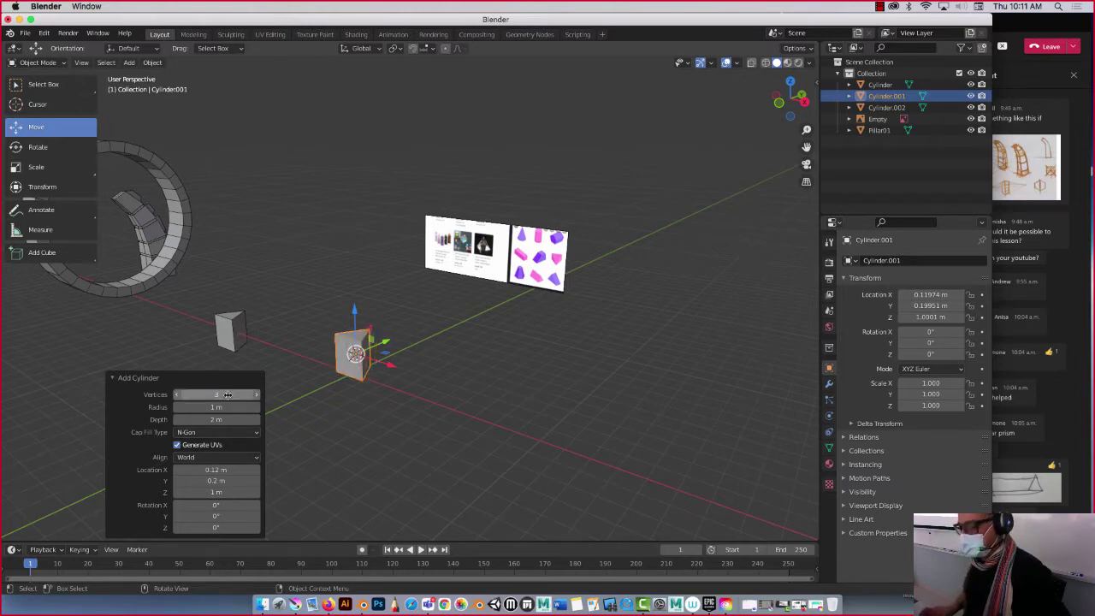
# Move the prism Cylinder.001 about 8.17 m back along Y toward the reference image.
pyautogui.click(293, 318)
pyautogui.moveTo(294, 318); pyautogui.dragTo(309, 347, button='middle')
pyautogui.click(311, 346)
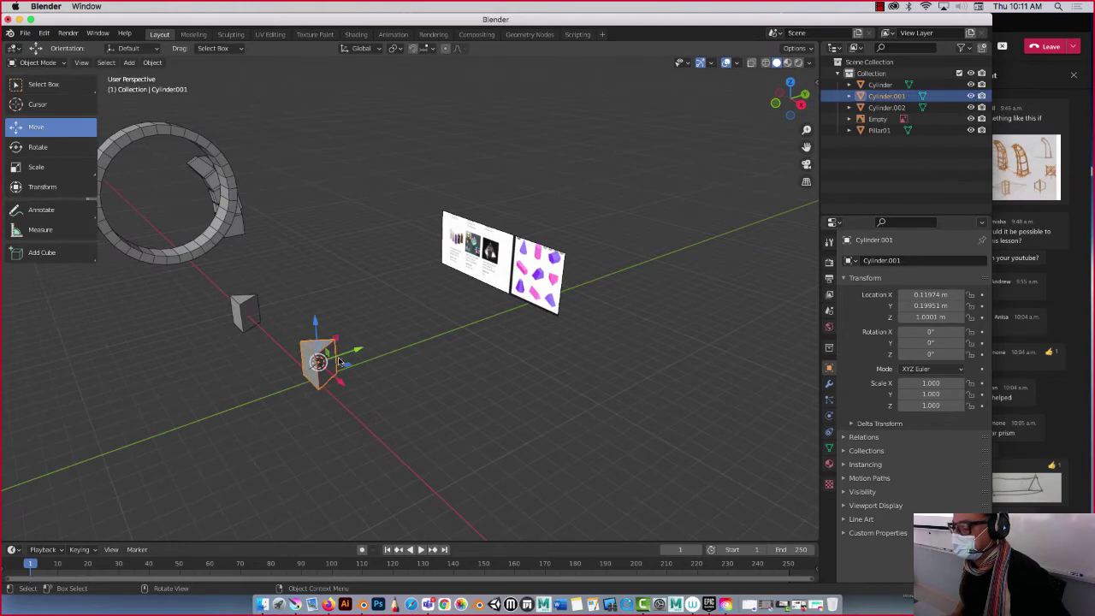
pyautogui.moveTo(340, 362); pyautogui.dragTo(438, 331)
pyautogui.moveTo(438, 331); pyautogui.dragTo(406, 341, button='middle')
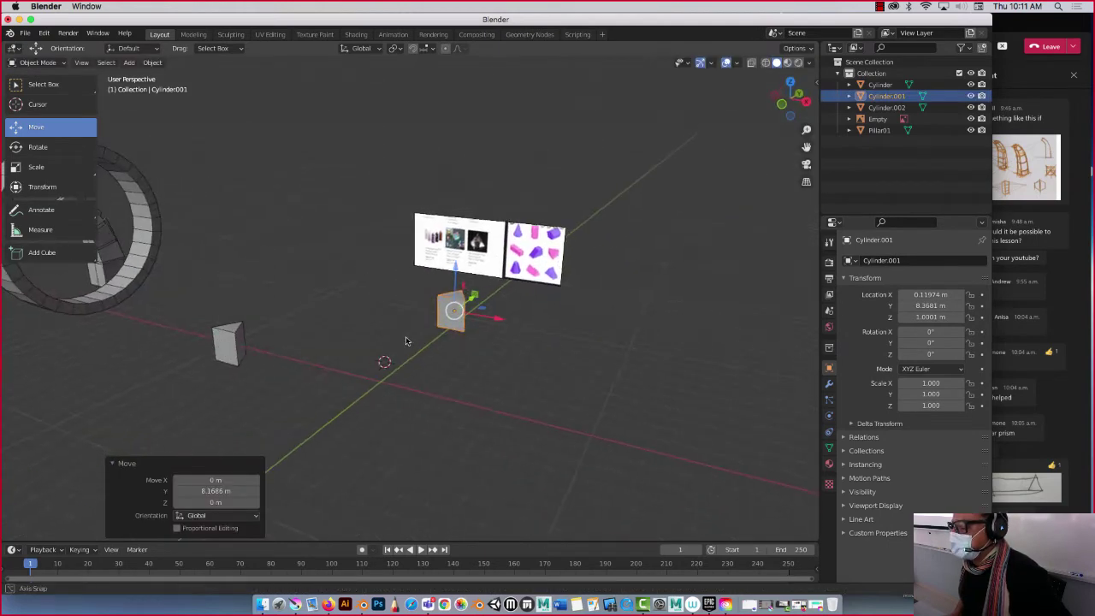
pyautogui.scroll(4, 407, 291)
pyautogui.scroll(-1, 423, 265)
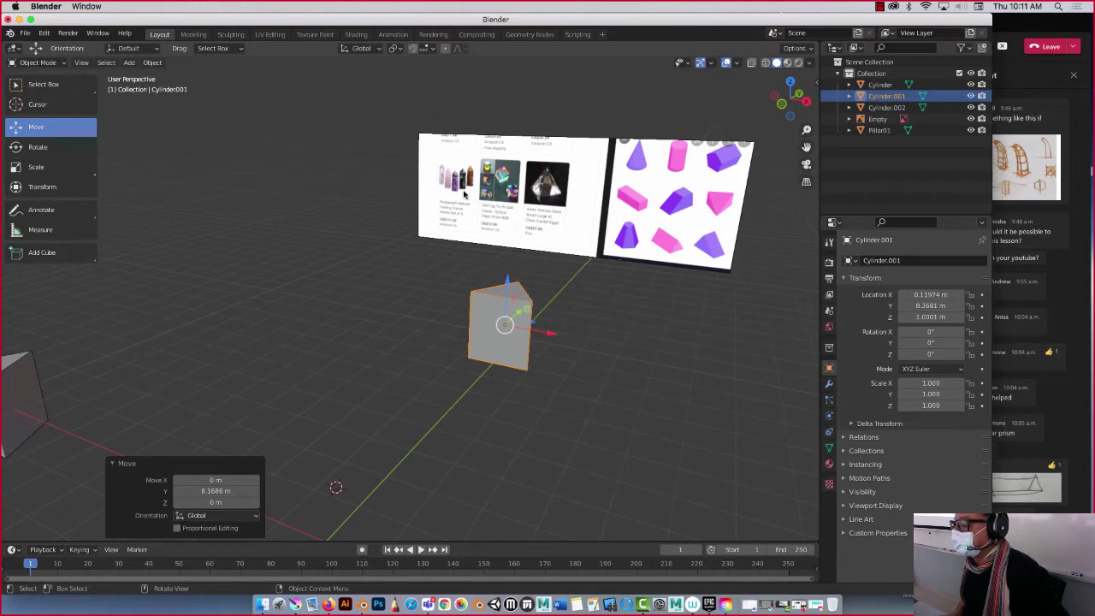
# Add a second cylinder with 8 vertices to form the octagonal column Cylinder.003.
pyautogui.click(424, 264)
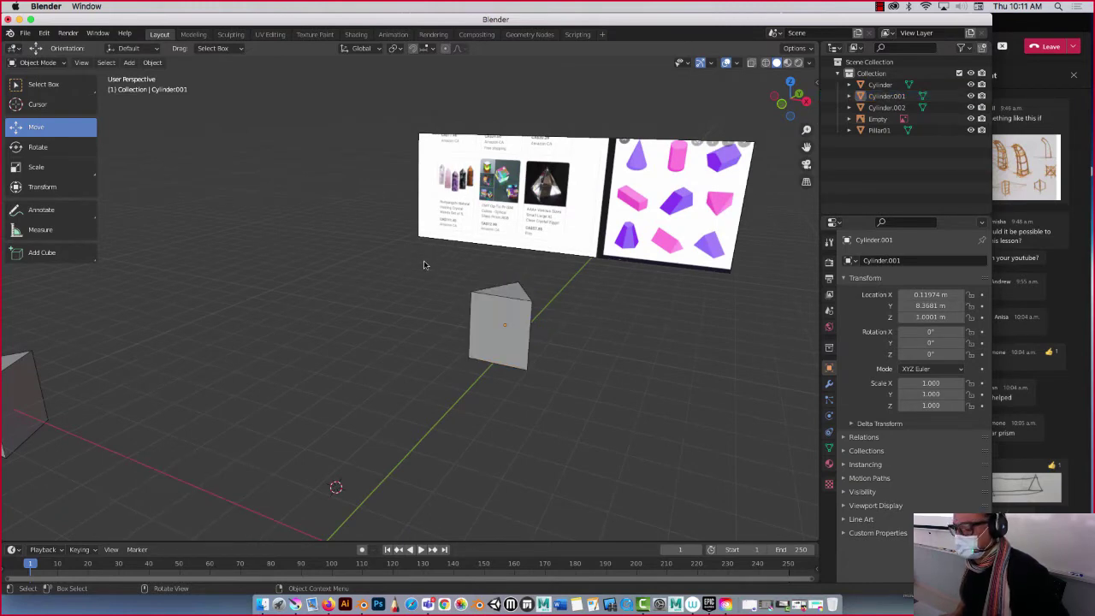
pyautogui.click(147, 65)
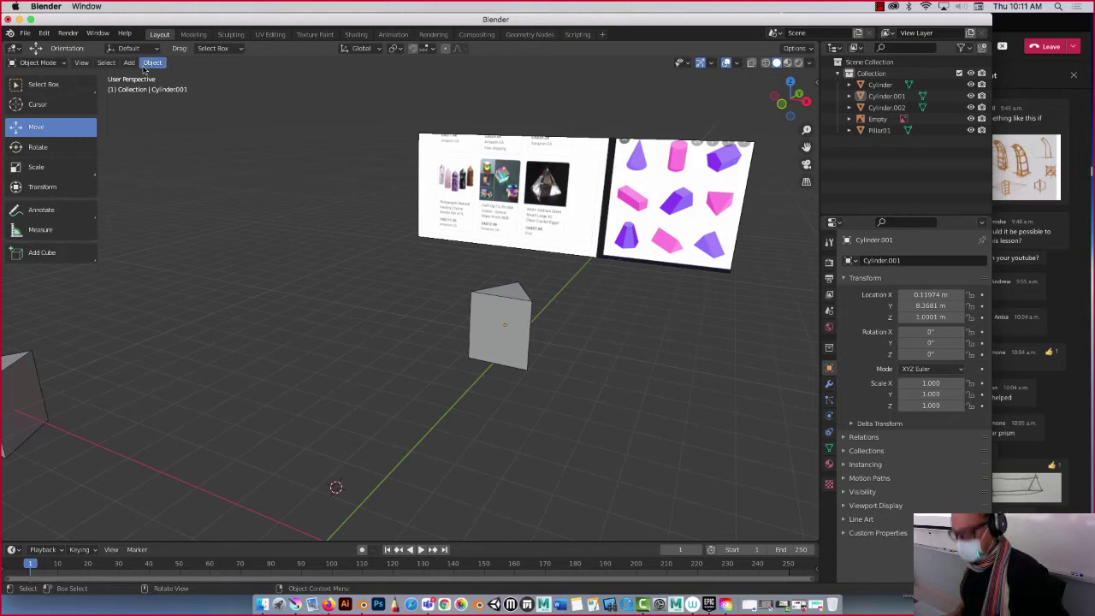
pyautogui.hotkey('shift', 'a')
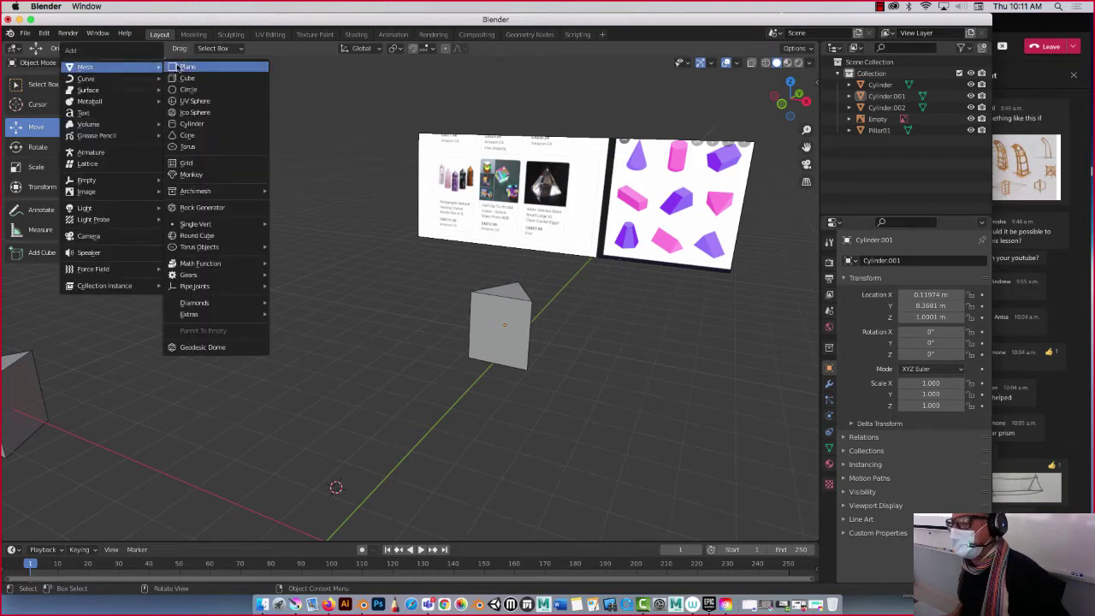
pyautogui.click(192, 125)
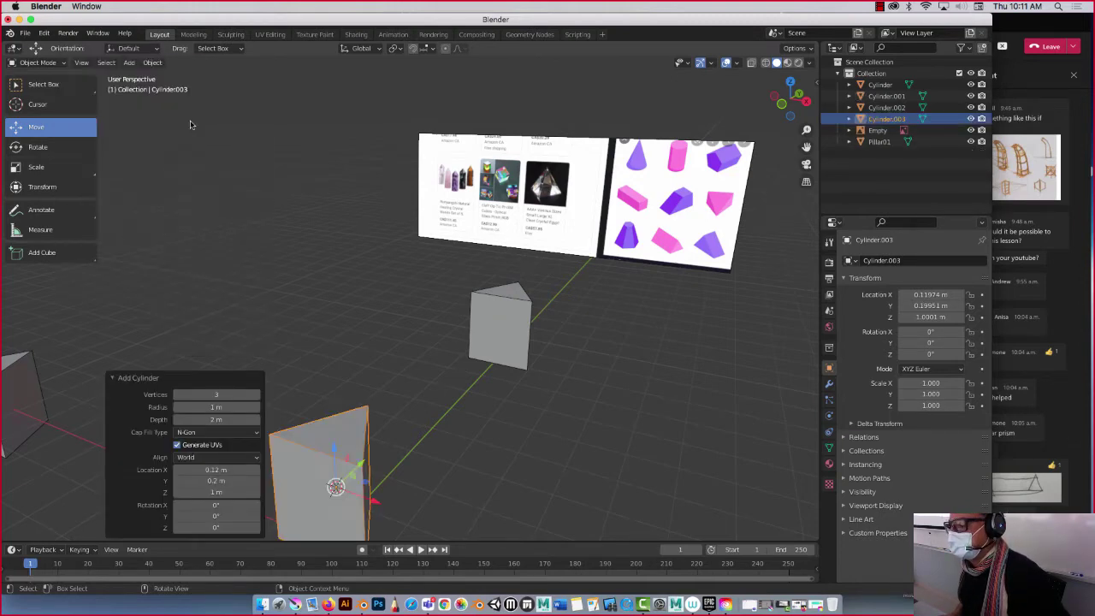
pyautogui.click(229, 393)
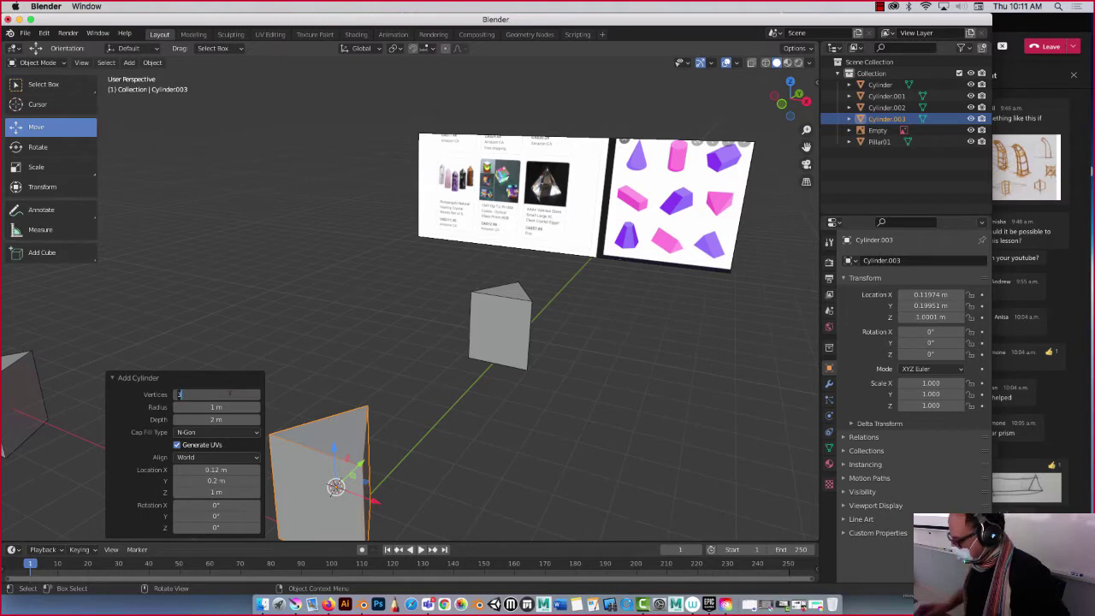
pyautogui.write('8')
pyautogui.press('Return')
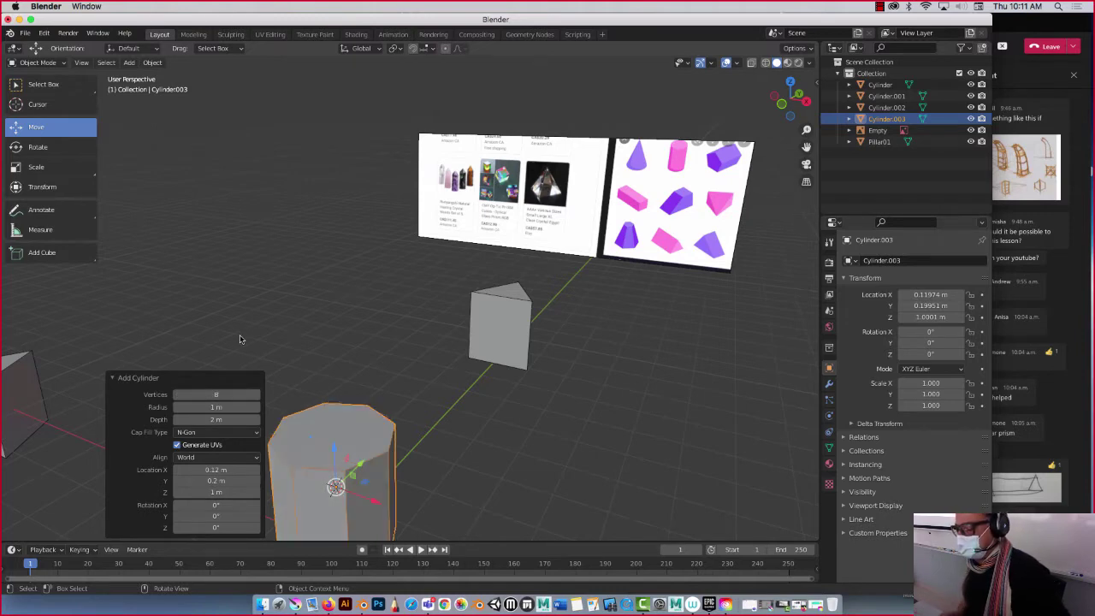
pyautogui.click(244, 339)
pyautogui.moveTo(288, 356); pyautogui.dragTo(296, 342, button='middle')
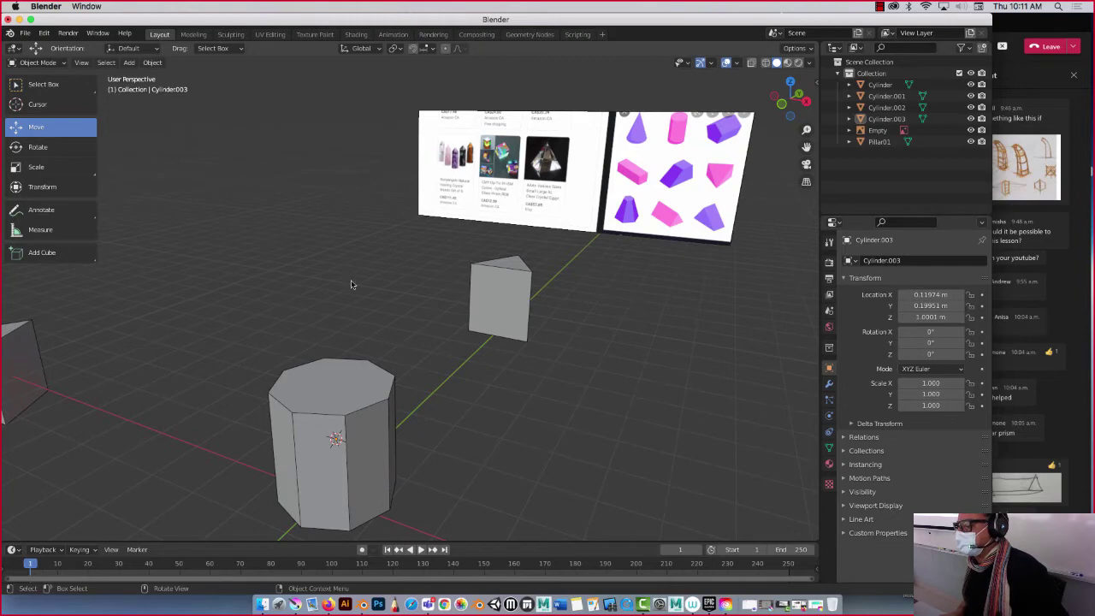
pyautogui.moveTo(351, 284); pyautogui.dragTo(368, 310, button='middle')
# In Edit Mode, scale the octagonal column's top face to 0.807.
pyautogui.click(368, 309)
pyautogui.press('Tab')
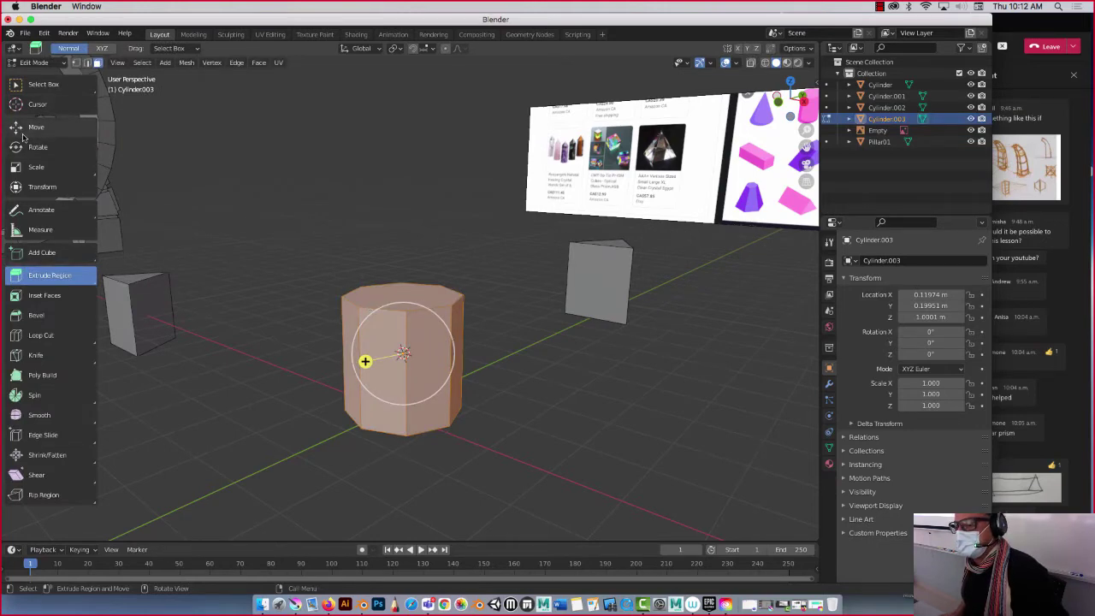
pyautogui.click(53, 128)
pyautogui.click(408, 290)
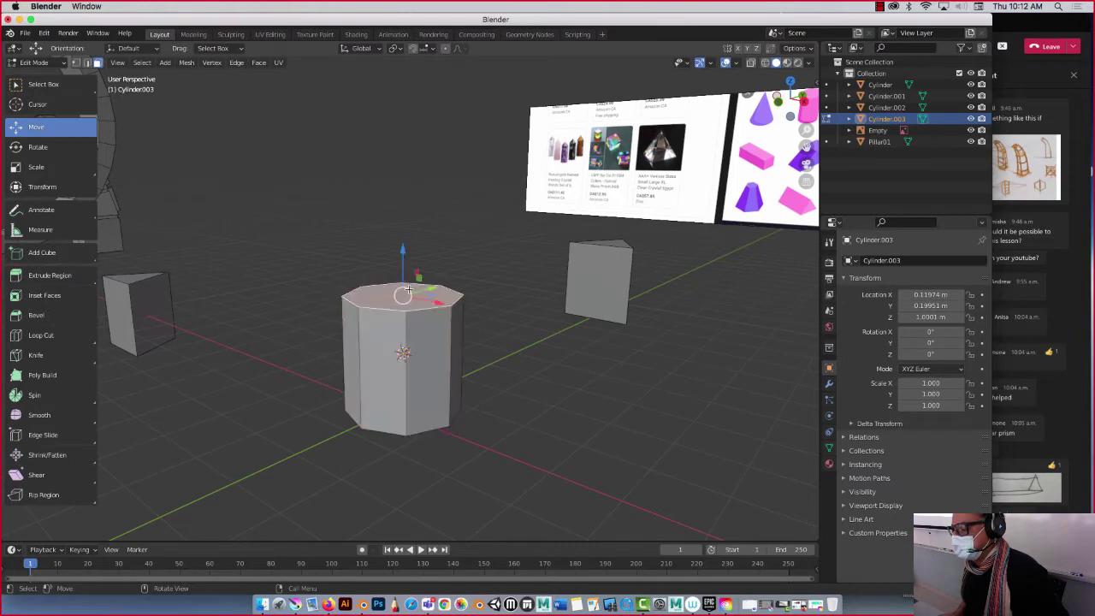
pyautogui.moveTo(383, 254); pyautogui.dragTo(367, 254, button='middle')
pyautogui.press('s')
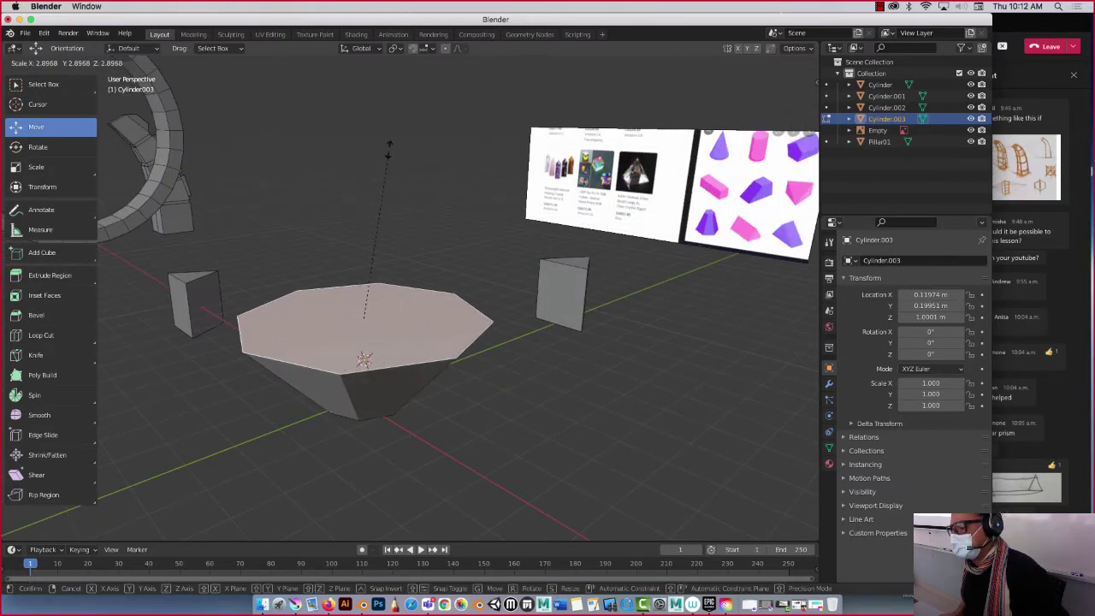
pyautogui.moveTo(391, 155)
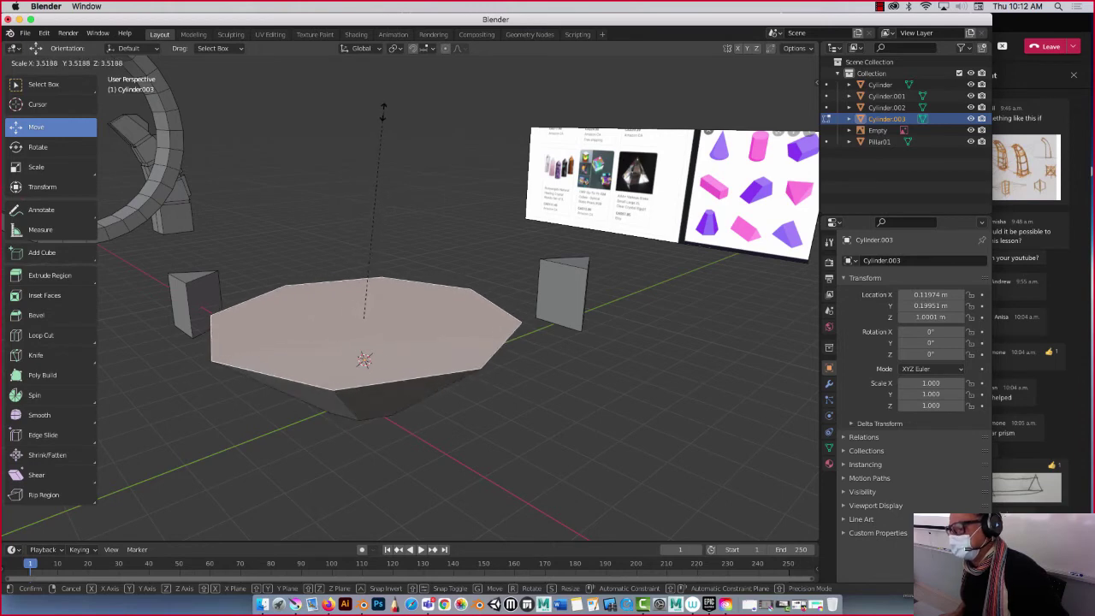
pyautogui.moveTo(370, 201)
pyautogui.moveTo(356, 271)
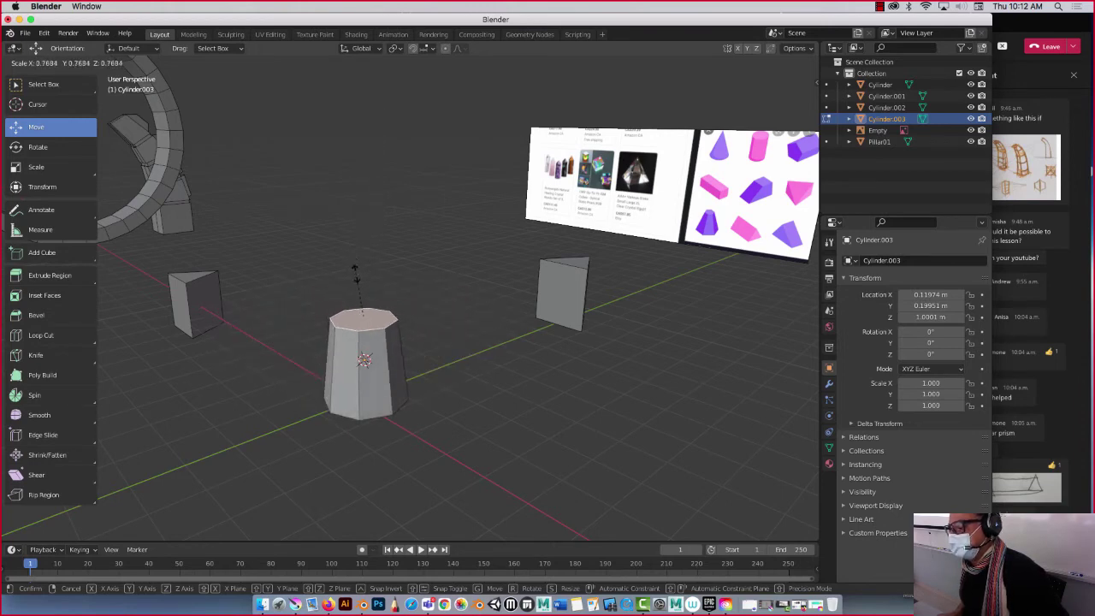
pyautogui.click(356, 272)
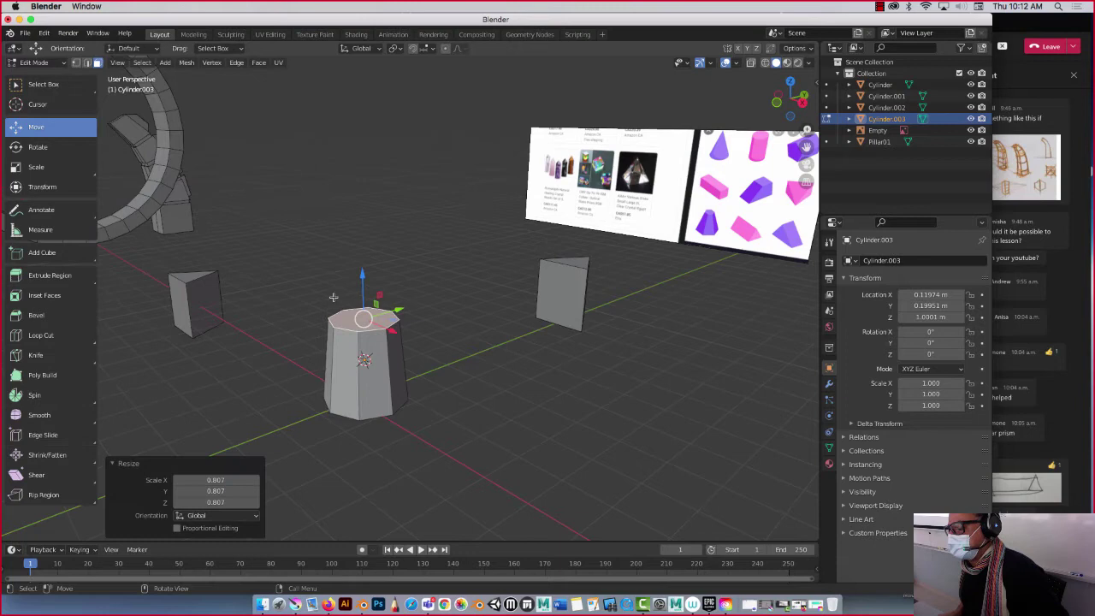
pyautogui.moveTo(310, 360); pyautogui.dragTo(334, 334, button='middle')
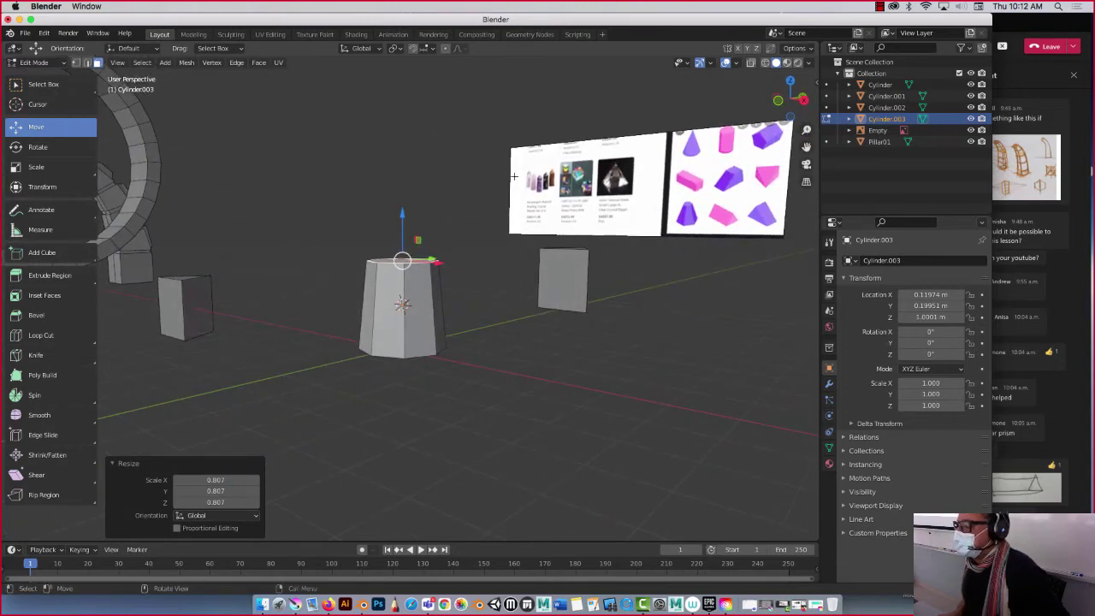
# Raise the top face about 1.41 m along Z.
pyautogui.press('g')
pyautogui.press('z')
pyautogui.press('z')
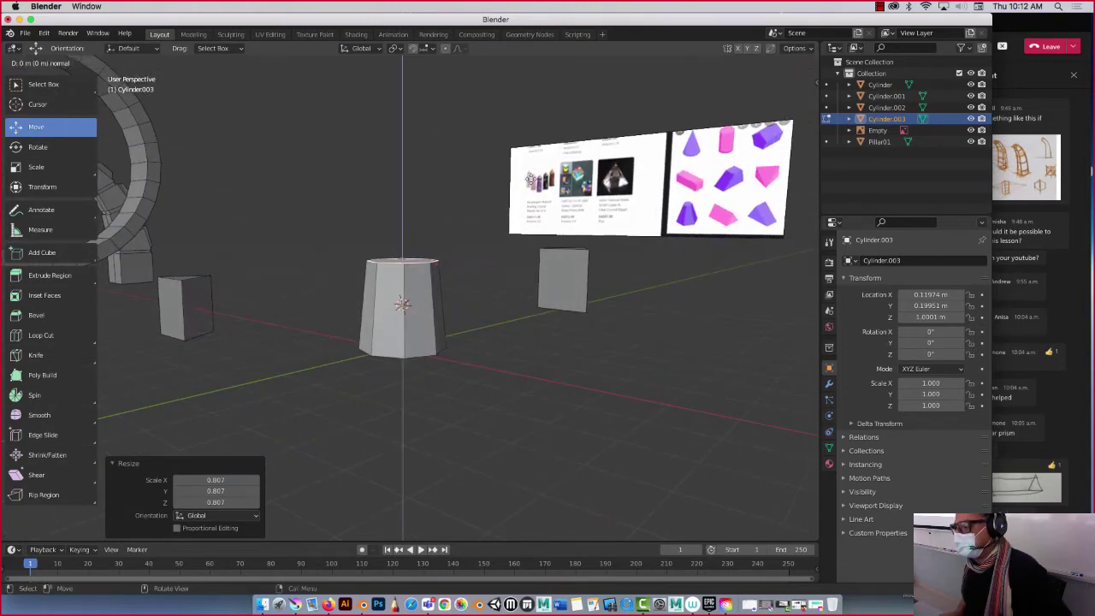
pyautogui.click(522, 113)
pyautogui.moveTo(460, 115); pyautogui.dragTo(427, 142, button='middle')
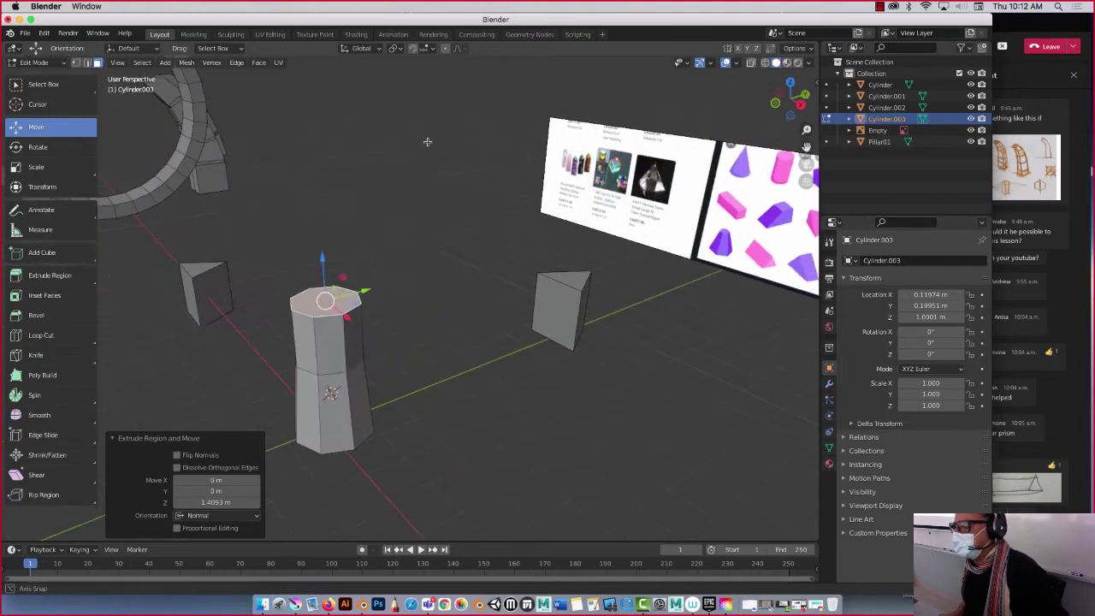
# In vertex select mode, merge the top vertices at center into one point.
pyautogui.press('1')
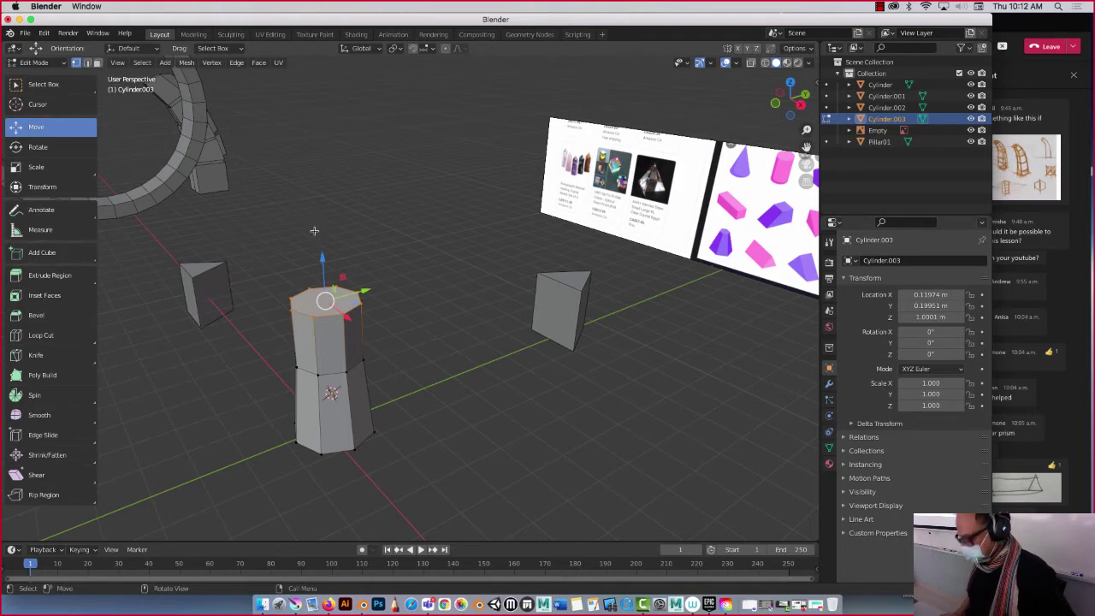
pyautogui.moveTo(314, 230); pyautogui.dragTo(457, 268, button='middle')
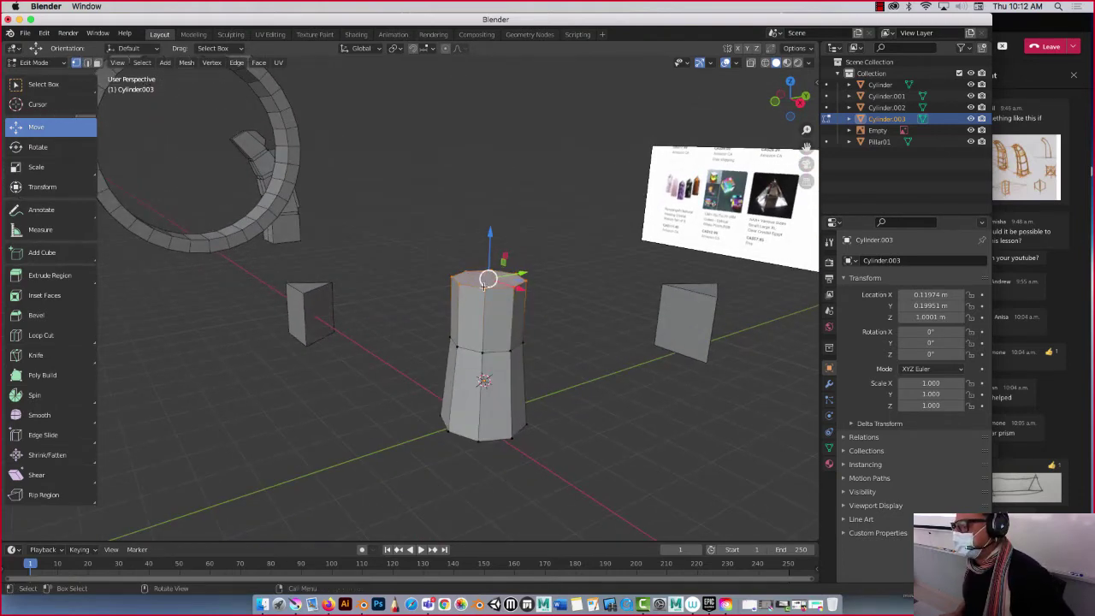
pyautogui.rightClick(485, 287)
pyautogui.moveTo(484, 287)
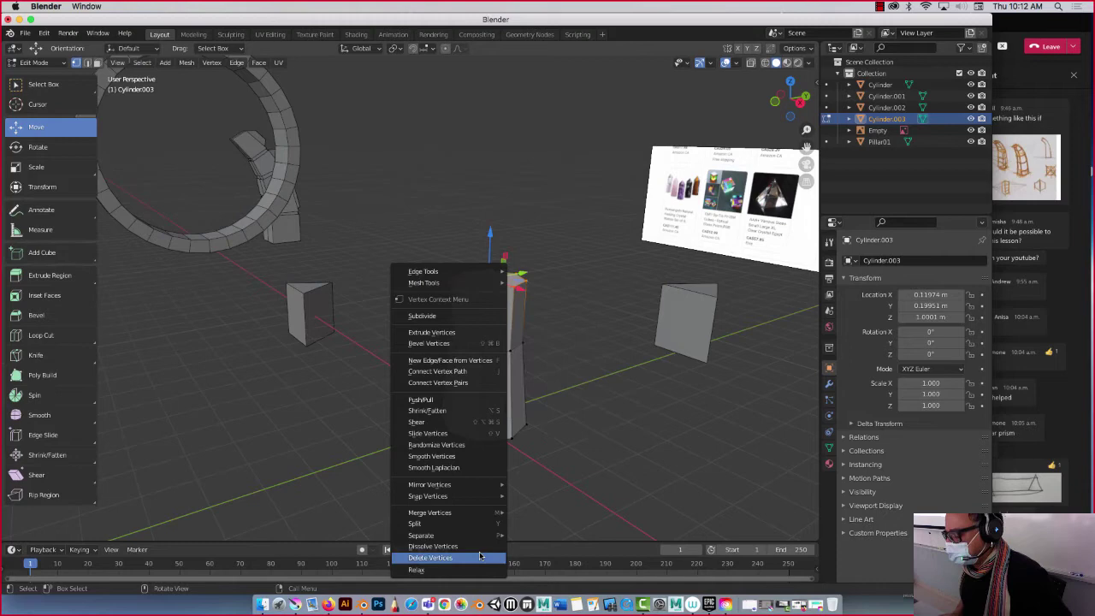
pyautogui.moveTo(467, 516)
pyautogui.click(534, 514)
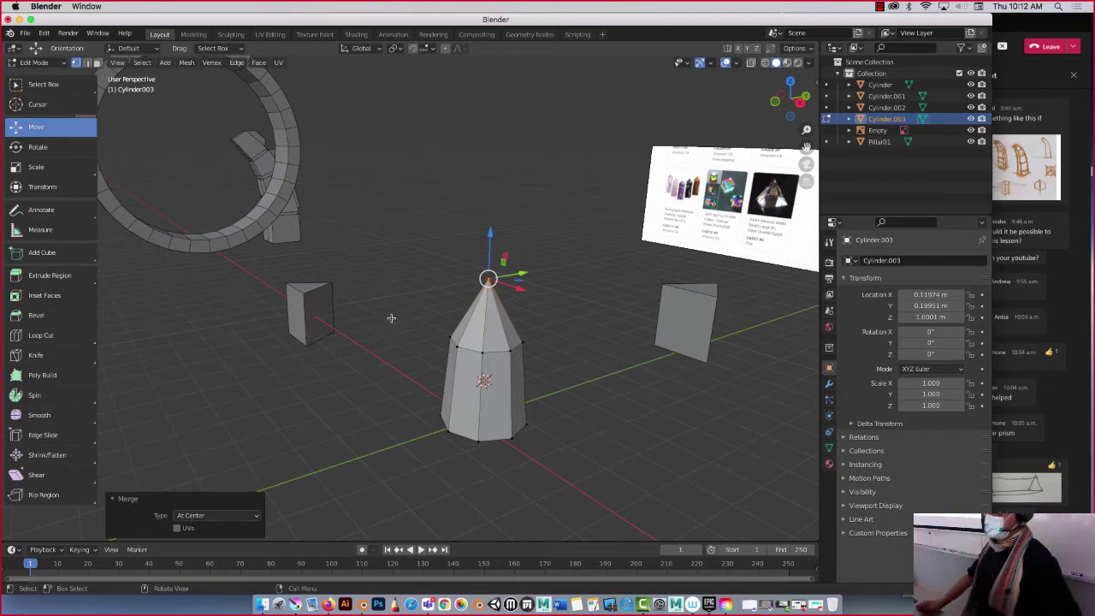
# Raise the tip vertex about 0.28 m, then lower it again.
pyautogui.moveTo(489, 240); pyautogui.dragTo(489, 218)
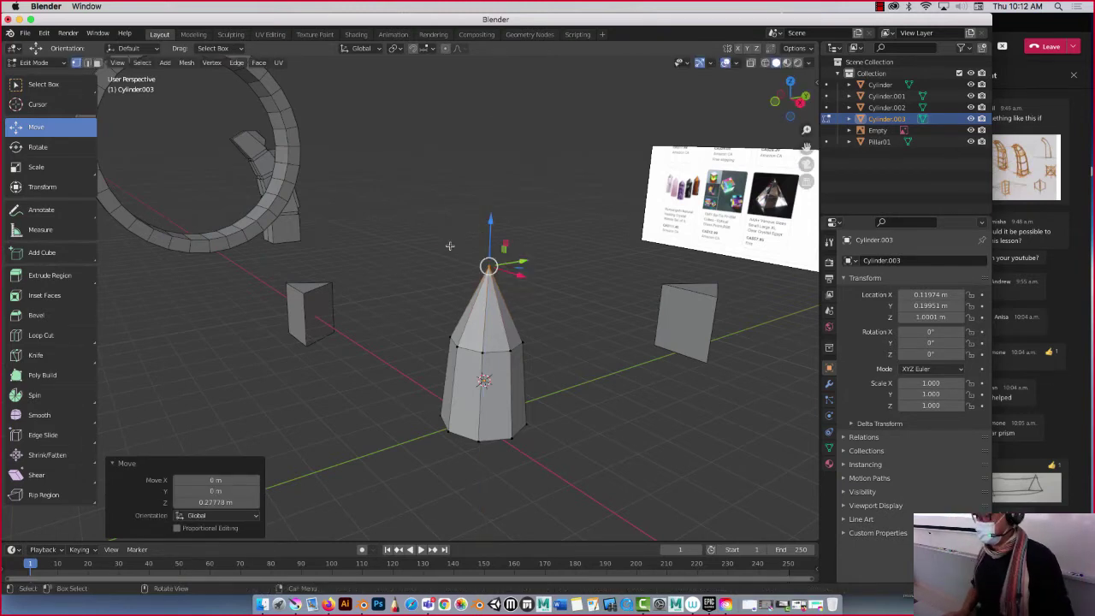
pyautogui.moveTo(450, 247); pyautogui.dragTo(584, 243, button='middle')
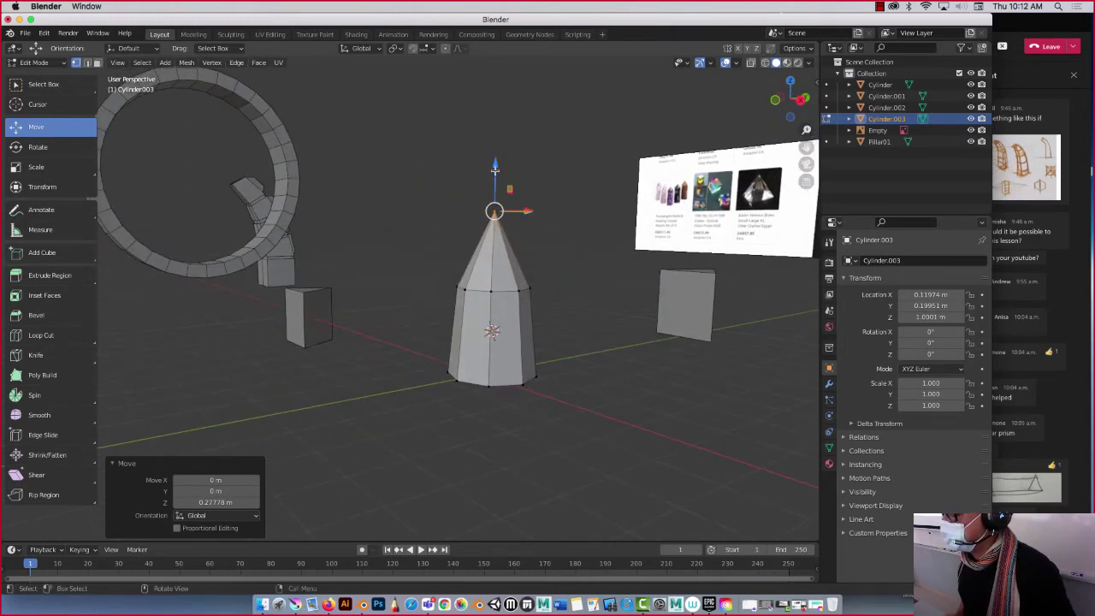
pyautogui.moveTo(494, 170); pyautogui.dragTo(497, 183)
pyautogui.moveTo(497, 183); pyautogui.dragTo(417, 213, button='middle')
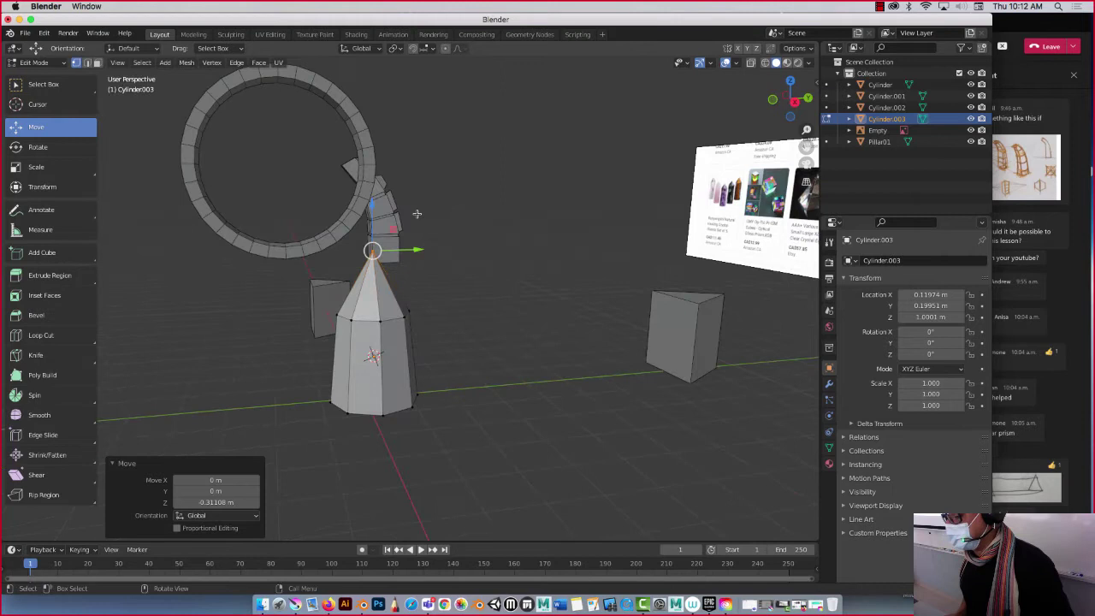
# Undo back to the flat octagonal top and scale the top ring to 0.140.
pyautogui.hotkey('ctrl', 'z')
pyautogui.hotkey('ctrl', 'shift', 'z')
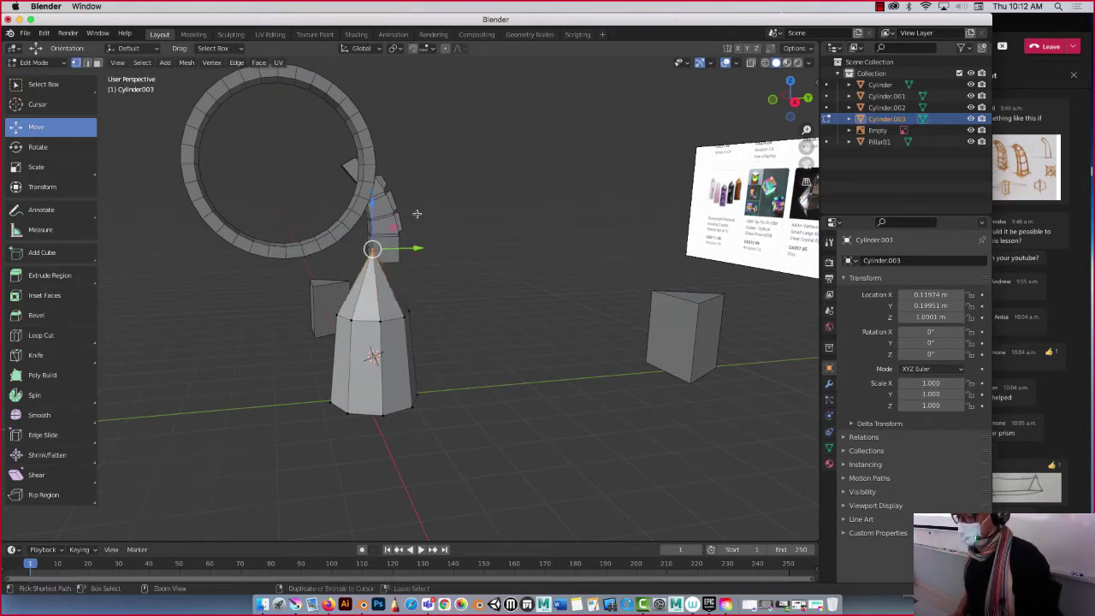
pyautogui.hotkey('ctrl', 'z')
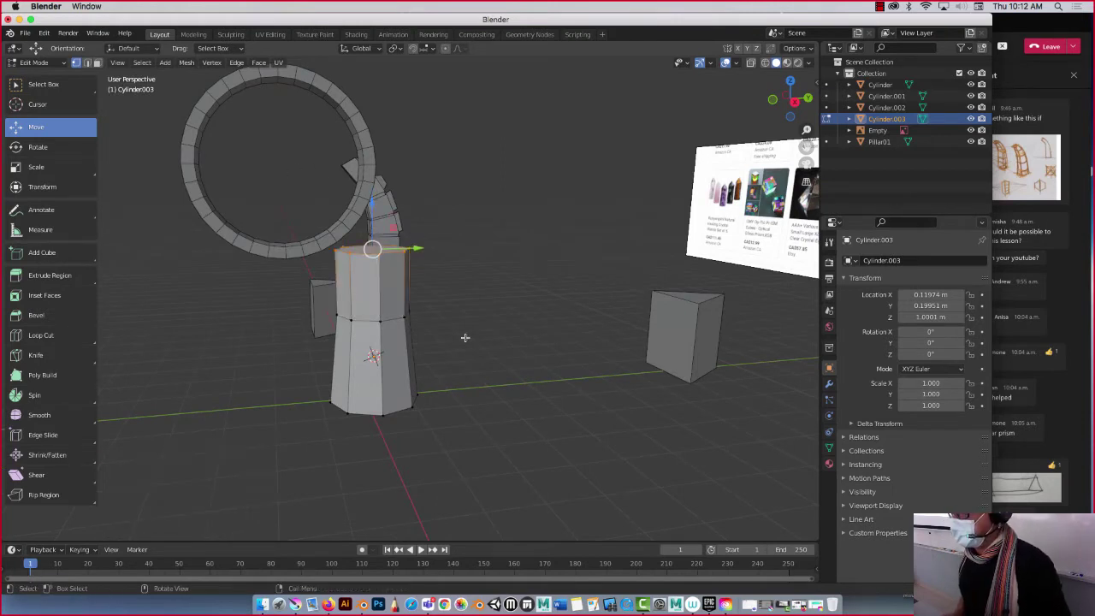
pyautogui.press('s')
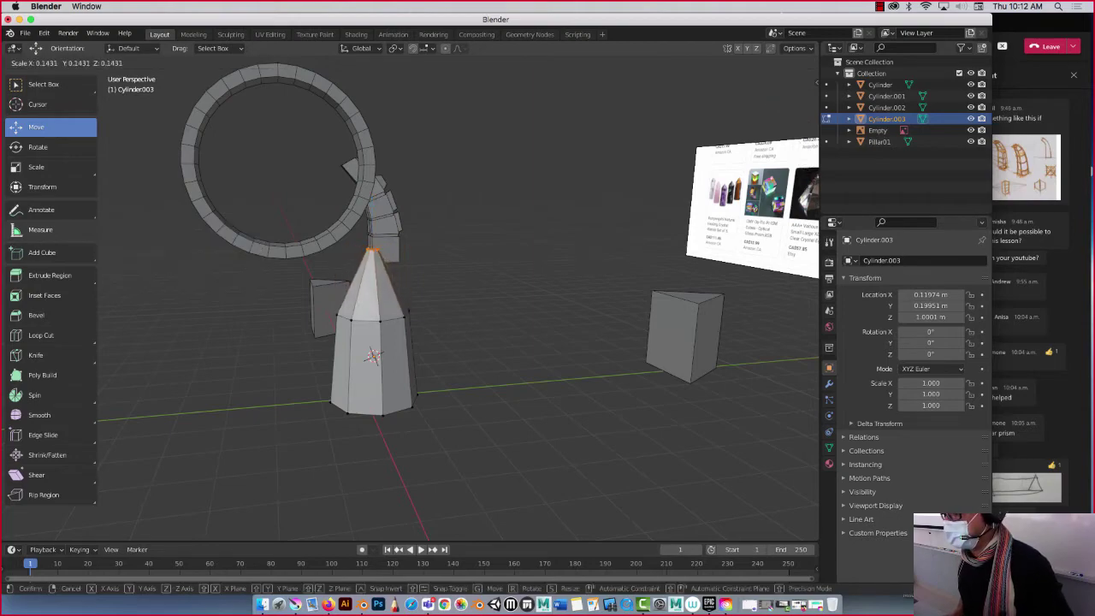
pyautogui.press('Return')
pyautogui.moveTo(360, 282); pyautogui.dragTo(290, 289, button='middle')
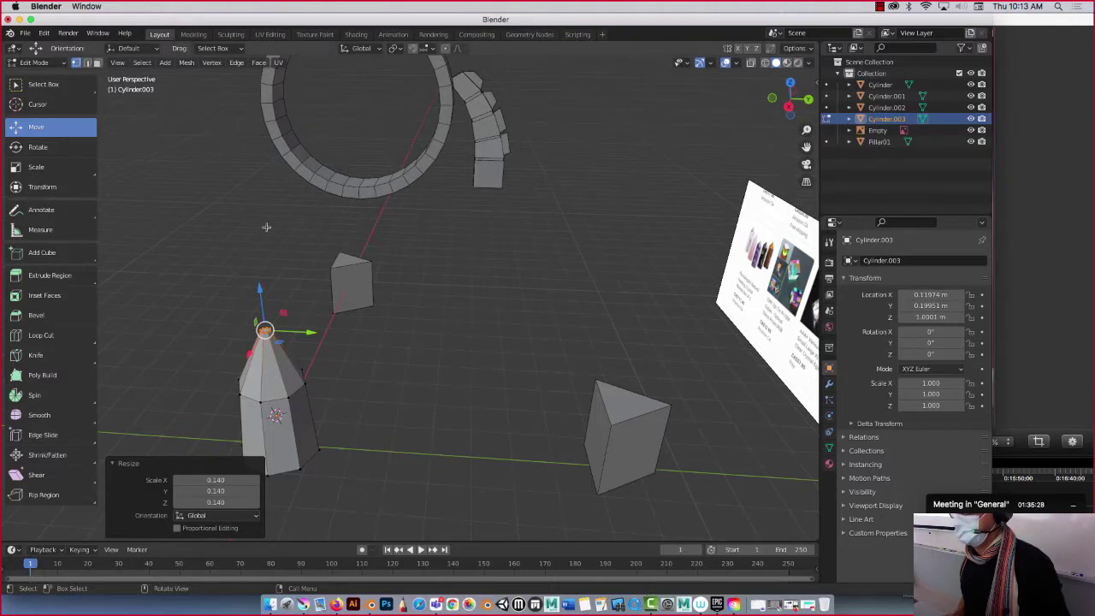
pyautogui.scroll(5, 286, 320)
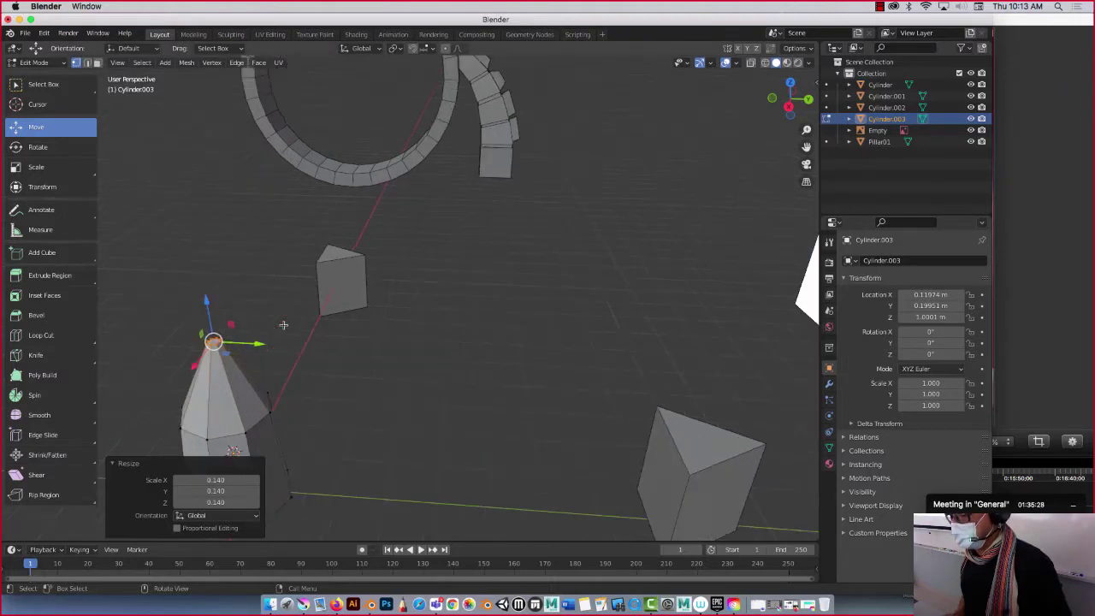
# Merge the small top ring at center into a single sharp tip vertex.
pyautogui.keyDown('shift'); pyautogui.moveTo(259, 333); pyautogui.dragTo(192, 328, button='middle'); pyautogui.keyUp('shift')
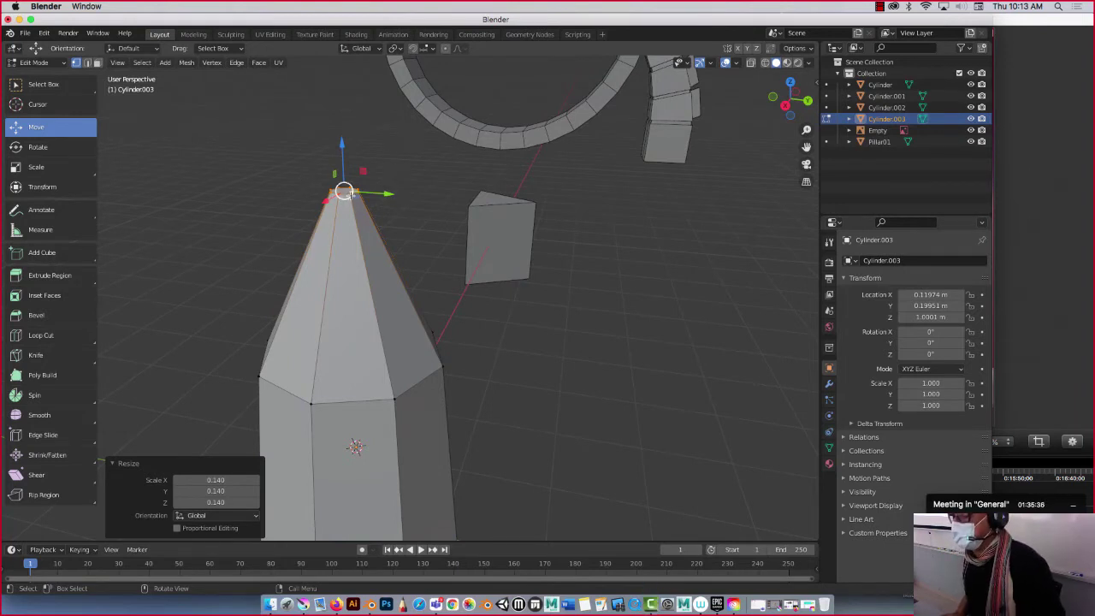
pyautogui.rightClick(344, 190)
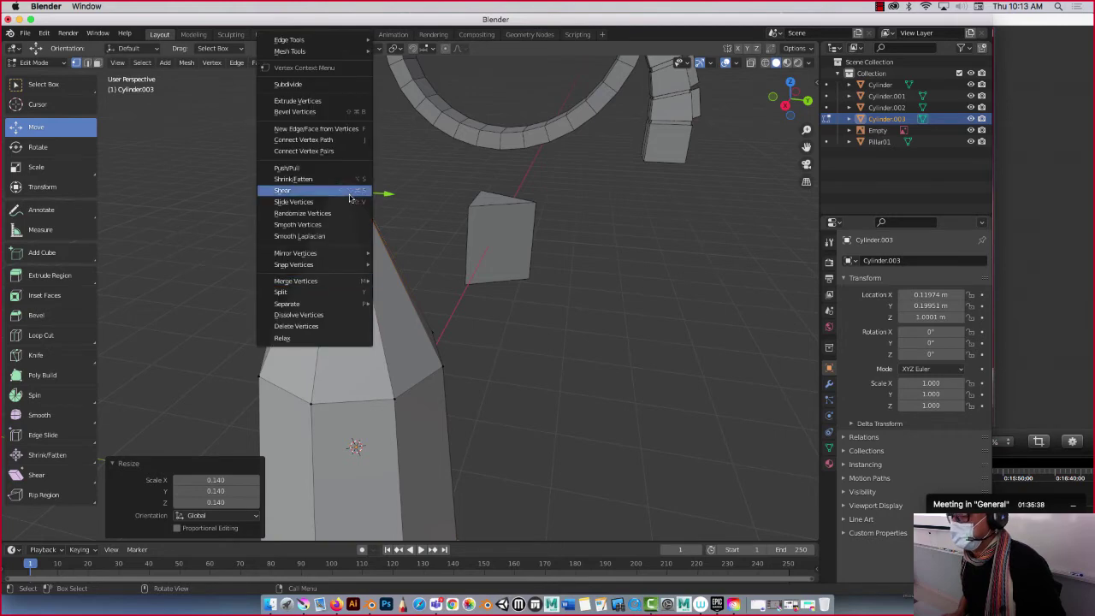
pyautogui.moveTo(315, 281)
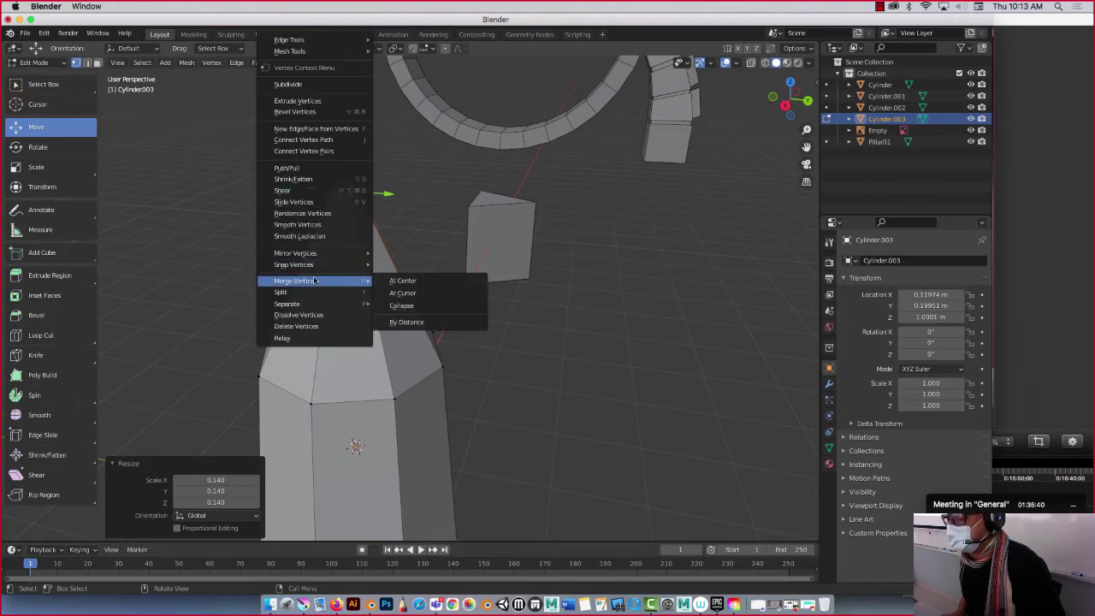
pyautogui.click(400, 282)
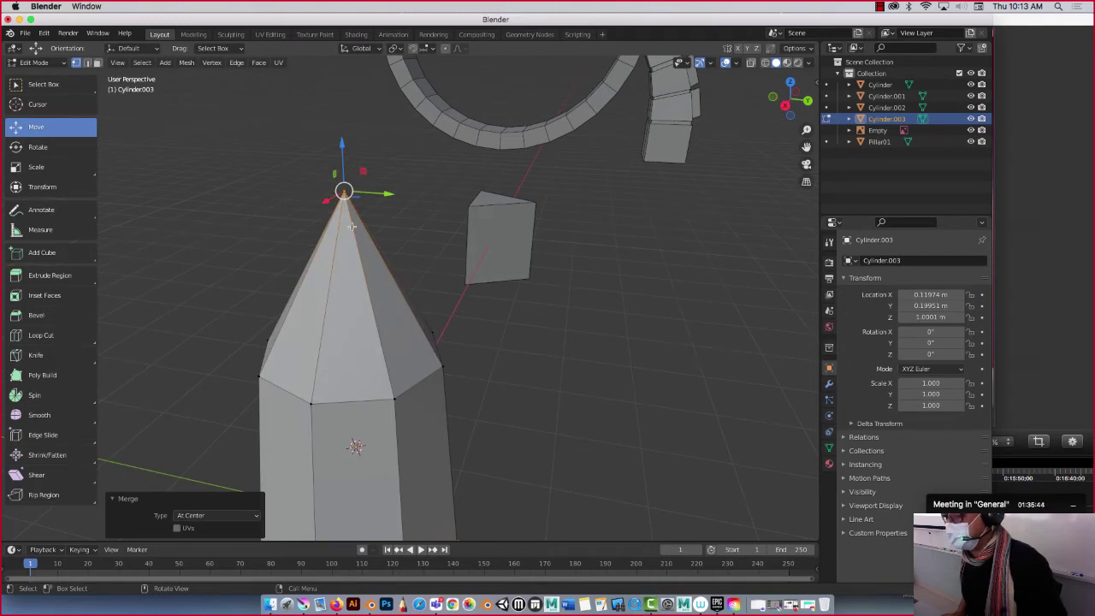
pyautogui.scroll(-6, 308, 213)
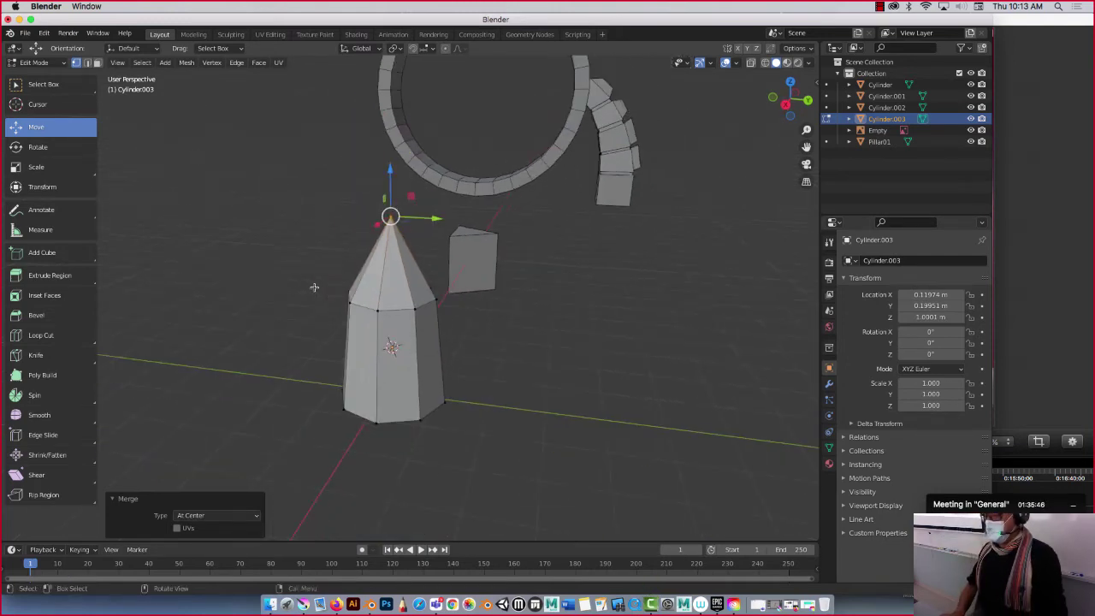
pyautogui.moveTo(314, 288)
pyautogui.mouseDown(button='middle')
pyautogui.moveTo(338, 286)
pyautogui.moveTo(299, 285)
pyautogui.moveTo(321, 284)
pyautogui.mouseUp(button='middle')
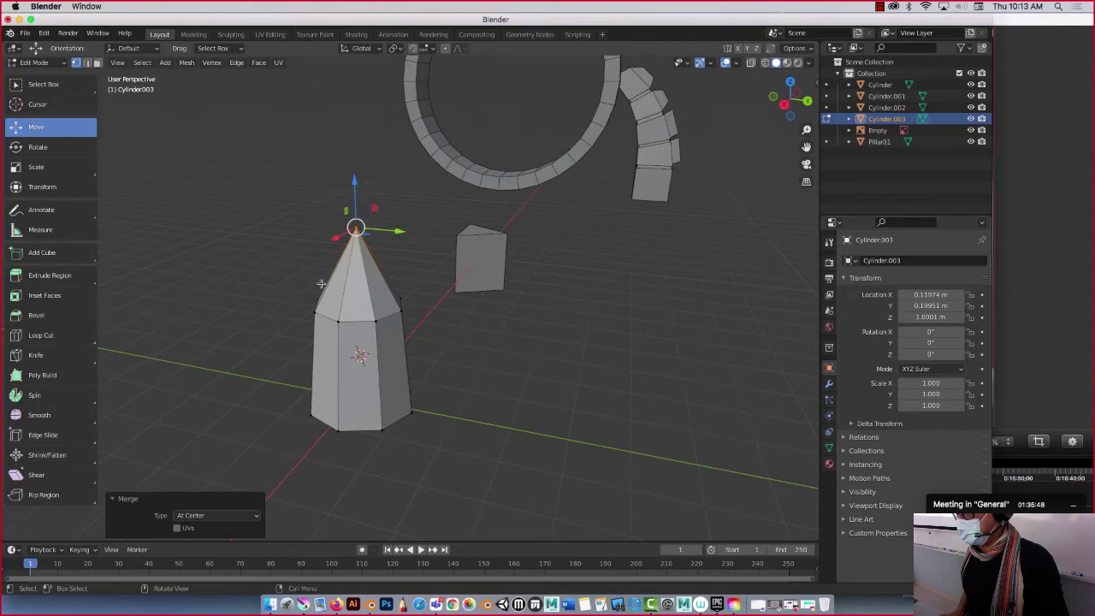
# Slide the pointed crystal left and add a six-sided cylinder, Cylinder.004, beside it.
pyautogui.press('Tab')
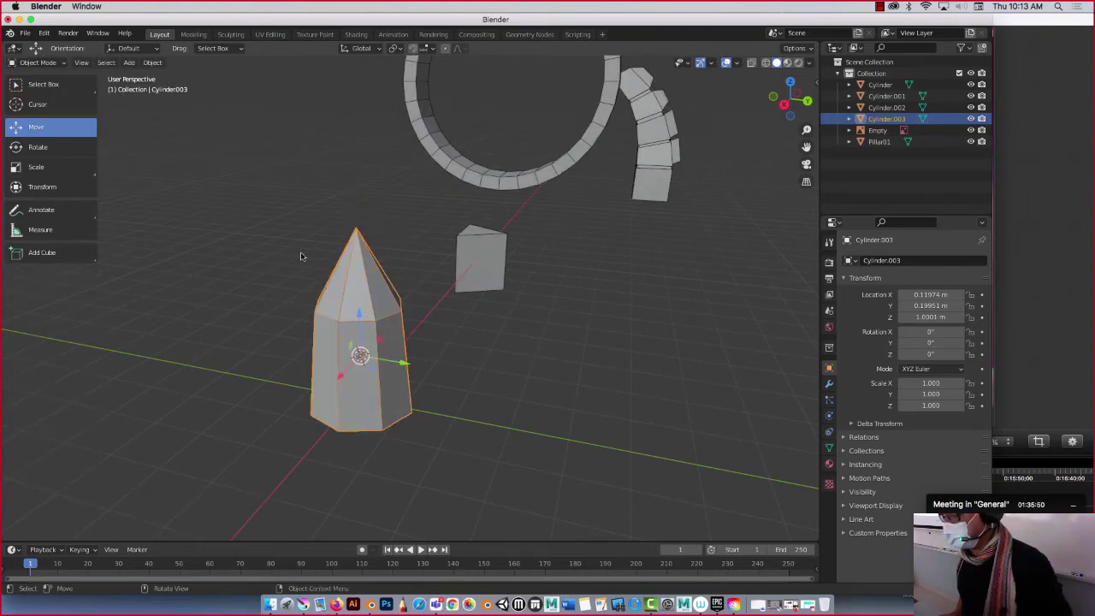
pyautogui.moveTo(390, 361); pyautogui.dragTo(244, 337)
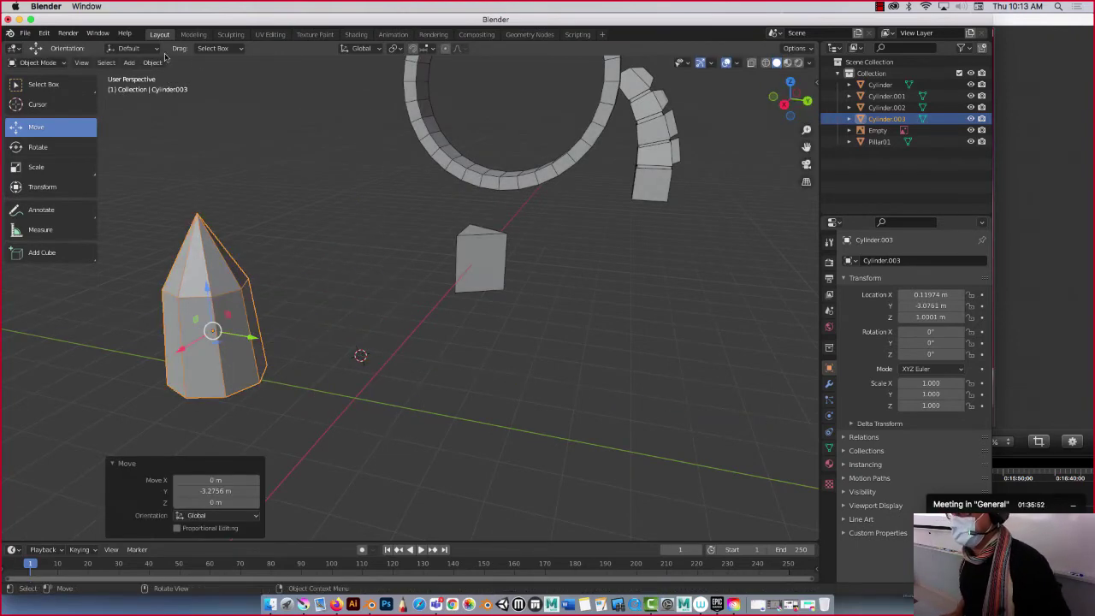
pyautogui.click(129, 62)
pyautogui.moveTo(135, 76)
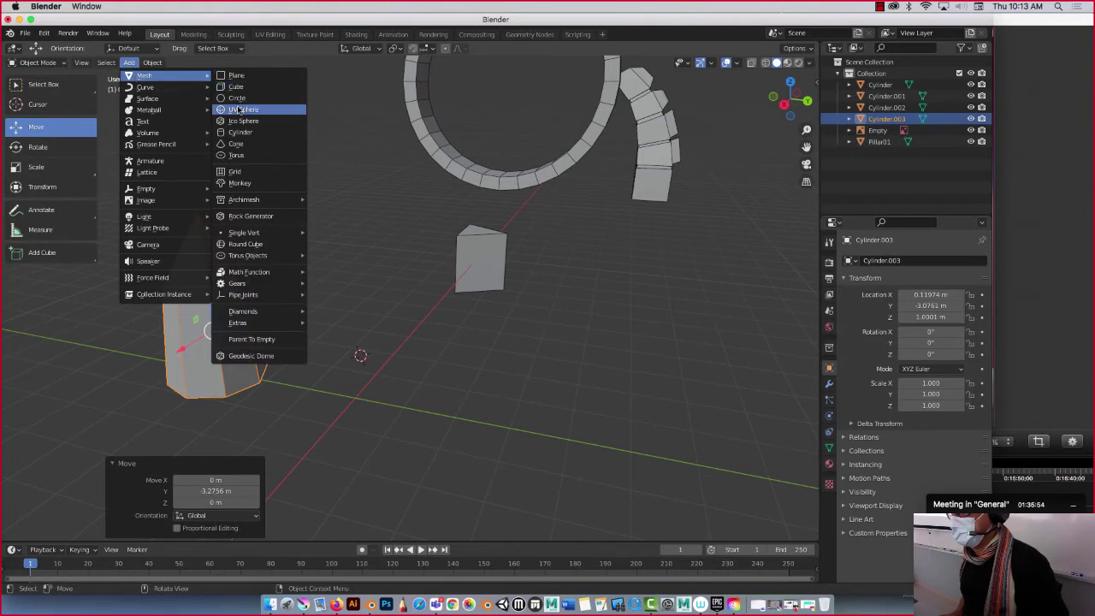
pyautogui.click(240, 132)
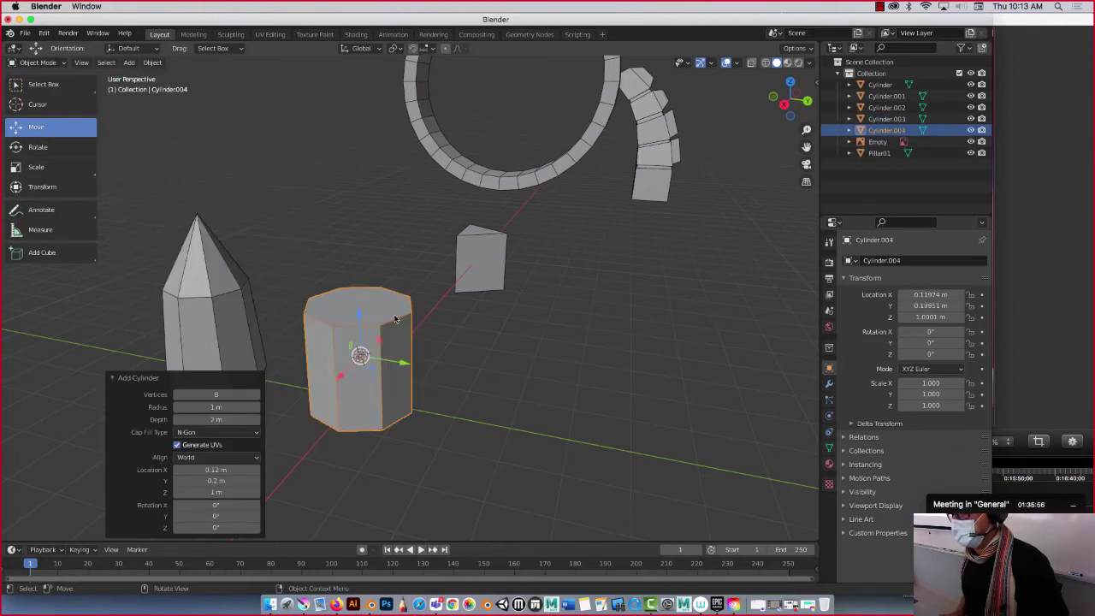
pyautogui.click(233, 394)
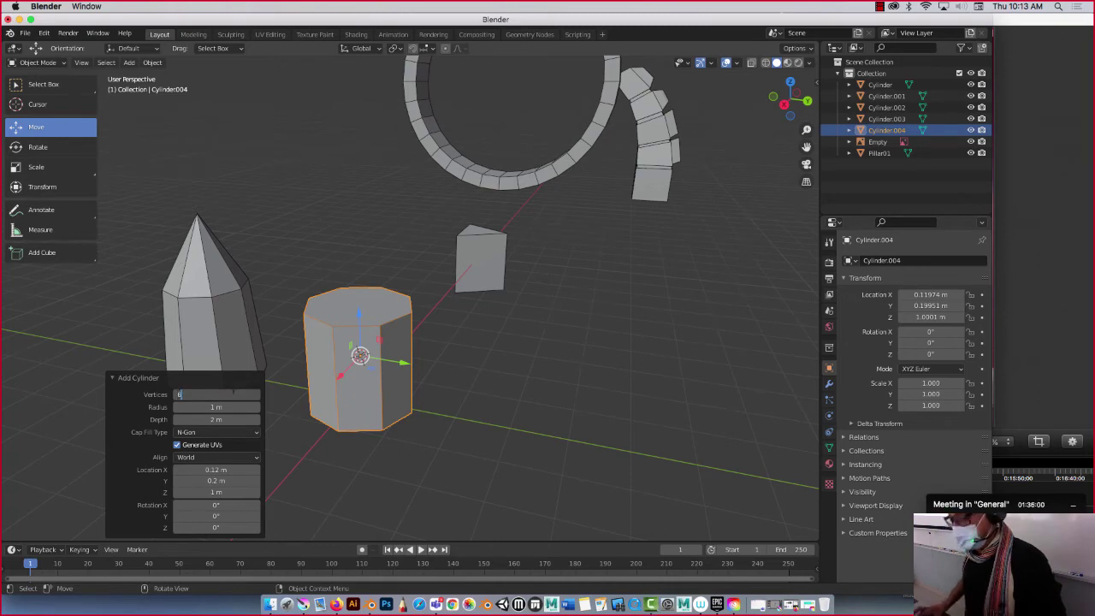
pyautogui.write('6')
pyautogui.press('Return')
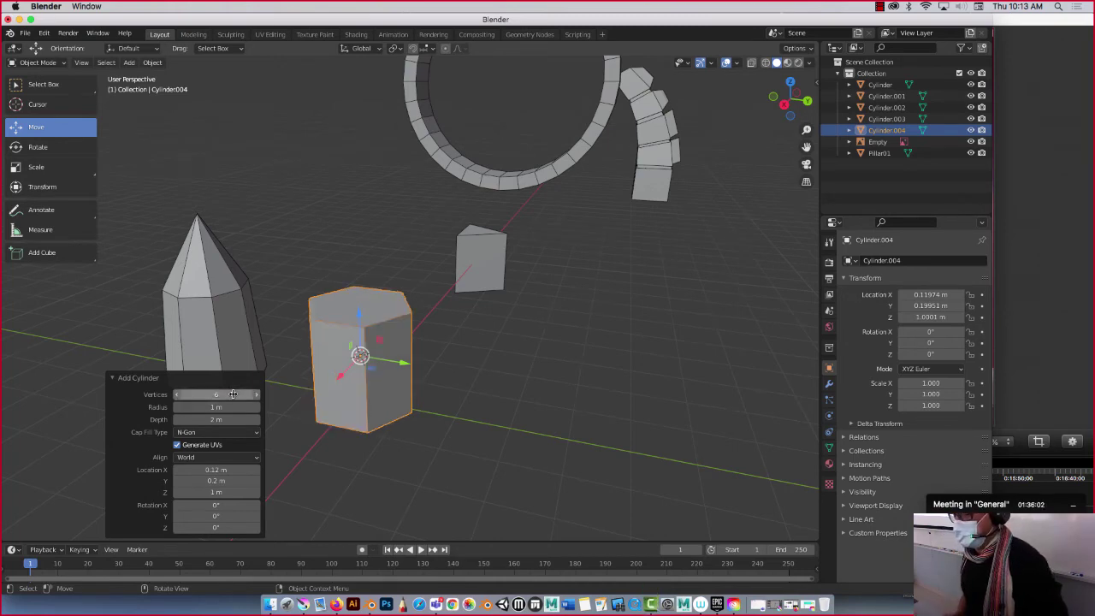
pyautogui.moveTo(329, 314); pyautogui.dragTo(355, 331, button='middle')
pyautogui.click(335, 346)
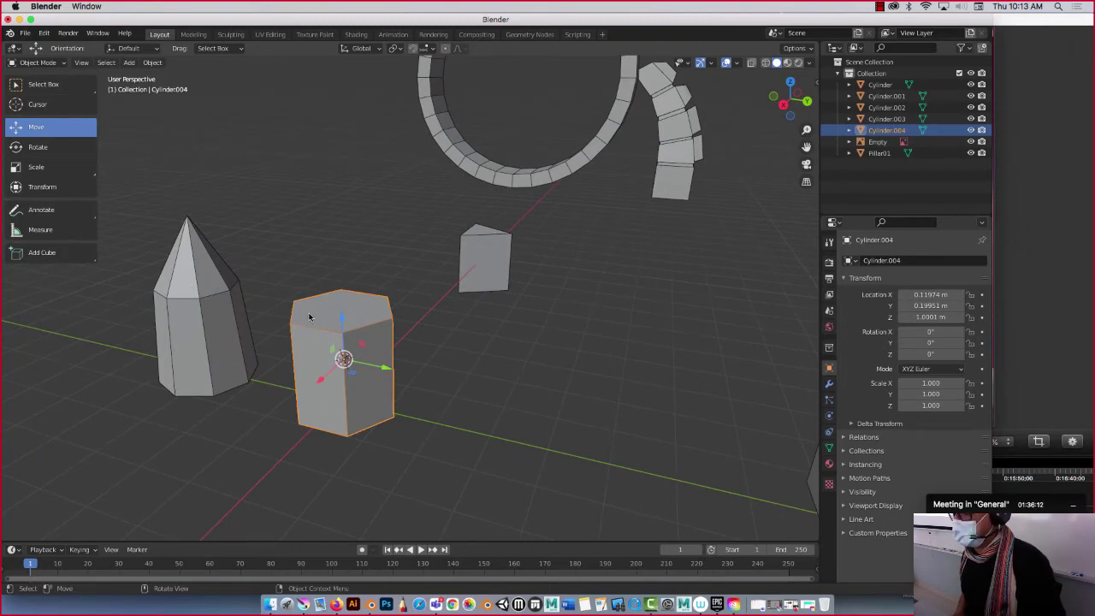
# Extrude the hexagonal prism's top face upward and narrow it slightly.
pyautogui.press('Tab')
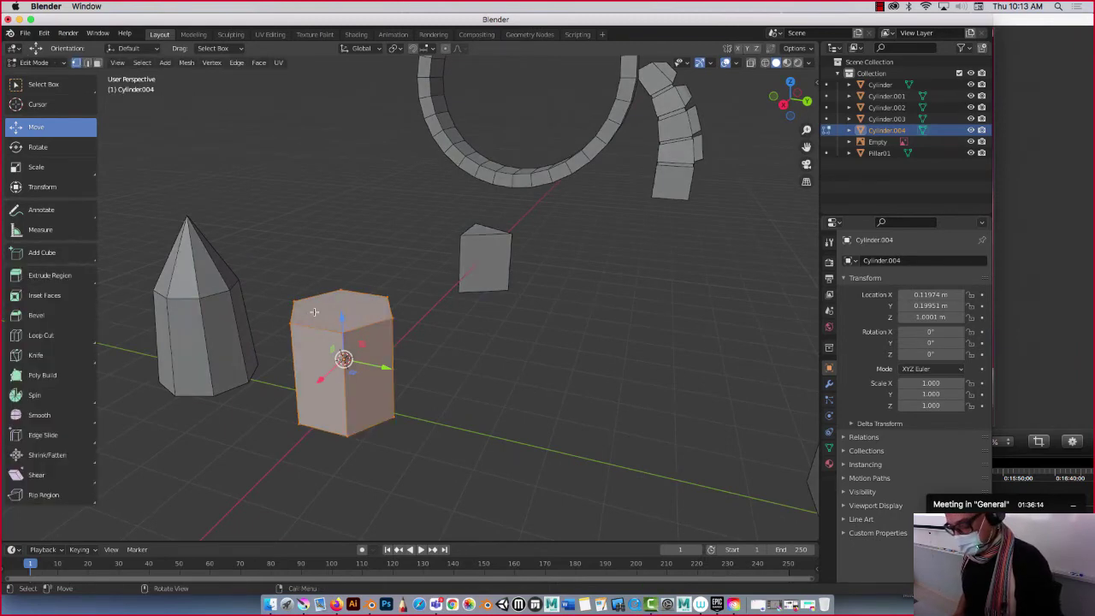
pyautogui.click(314, 311)
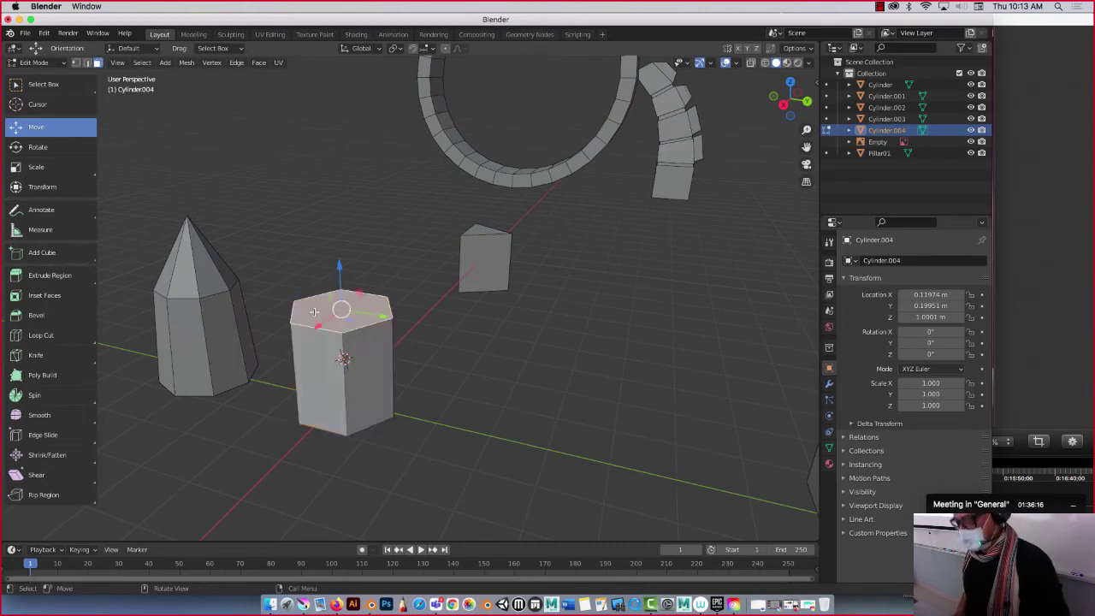
pyautogui.press('e')
pyautogui.click(350, 241)
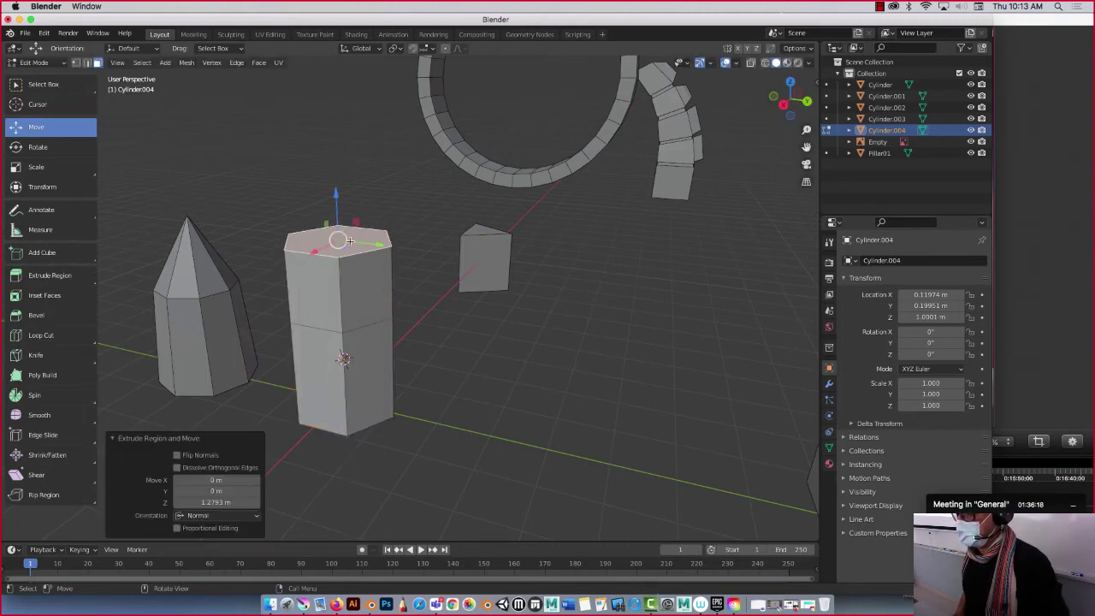
pyautogui.press('s')
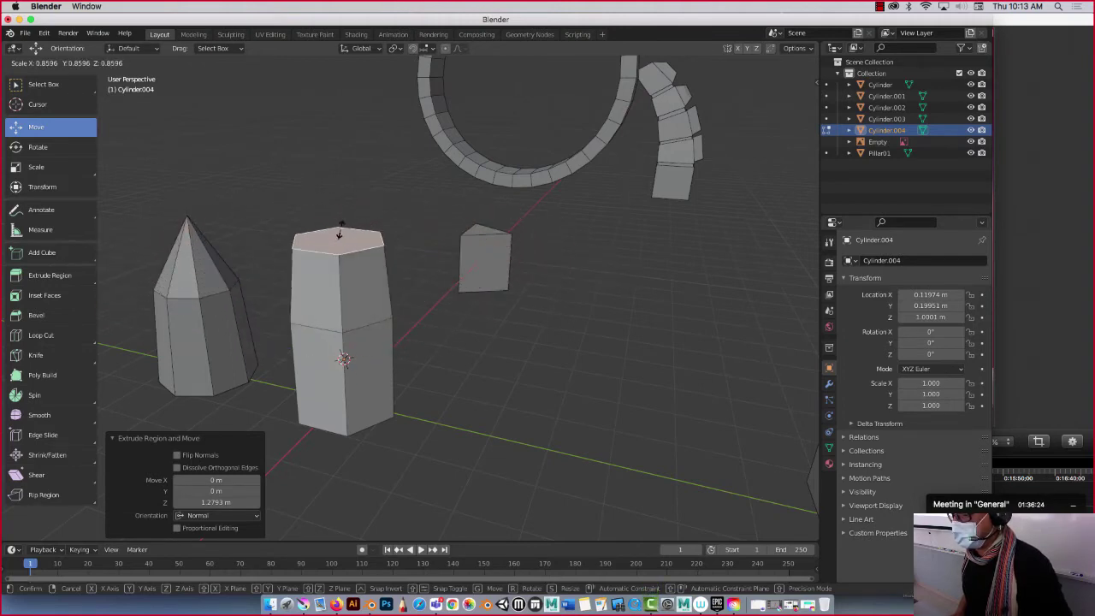
pyautogui.click(339, 231)
# Raise the top face higher and shrink it to half, then quarter size.
pyautogui.moveTo(342, 232); pyautogui.dragTo(393, 276, button='middle')
pyautogui.moveTo(394, 249); pyautogui.dragTo(392, 225)
pyautogui.press('s')
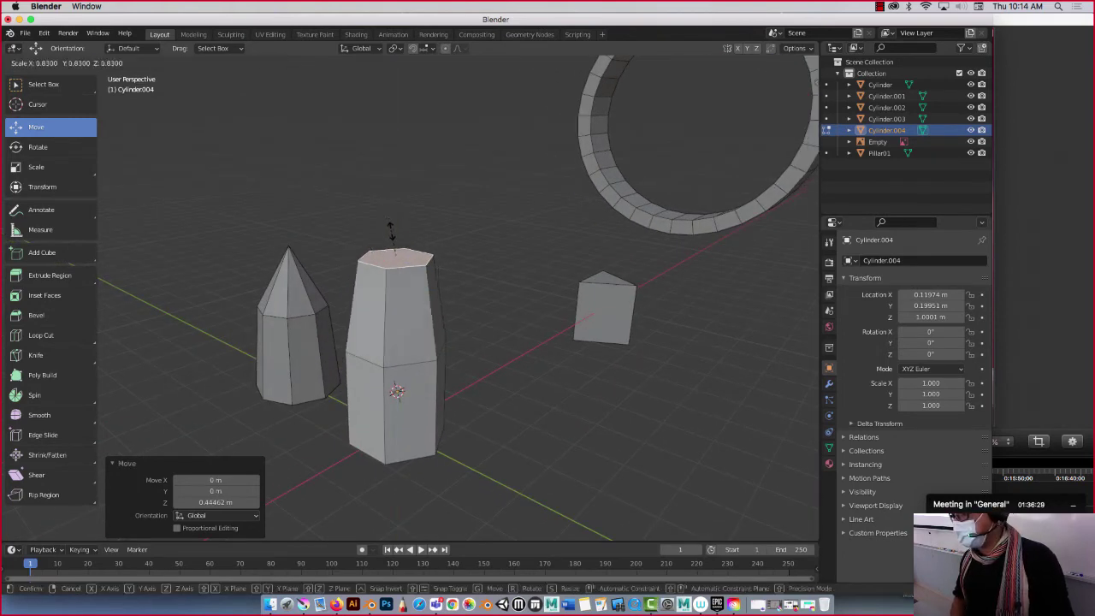
pyautogui.click(395, 240)
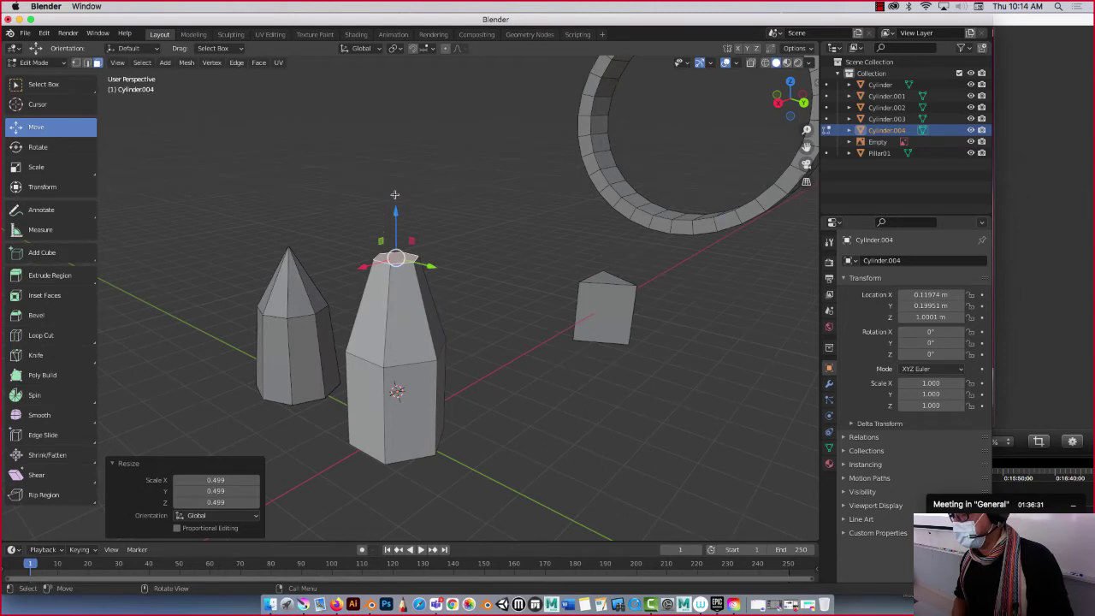
pyautogui.press('s')
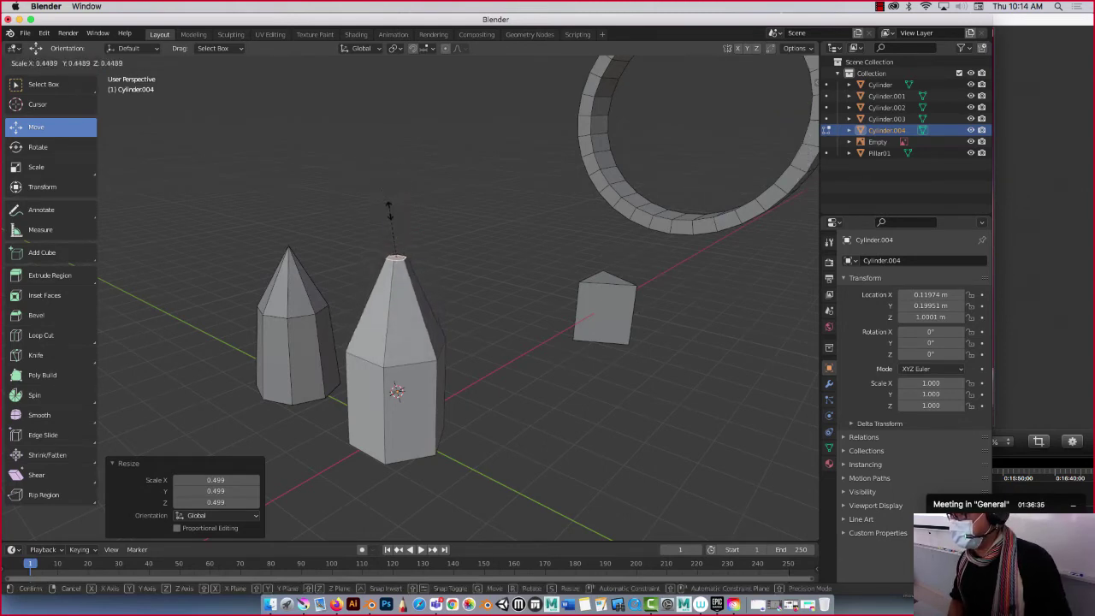
pyautogui.click(391, 229)
# Taper the bottom face to 0.439 scale and return to Object Mode.
pyautogui.moveTo(362, 283); pyautogui.dragTo(411, 245, button='middle')
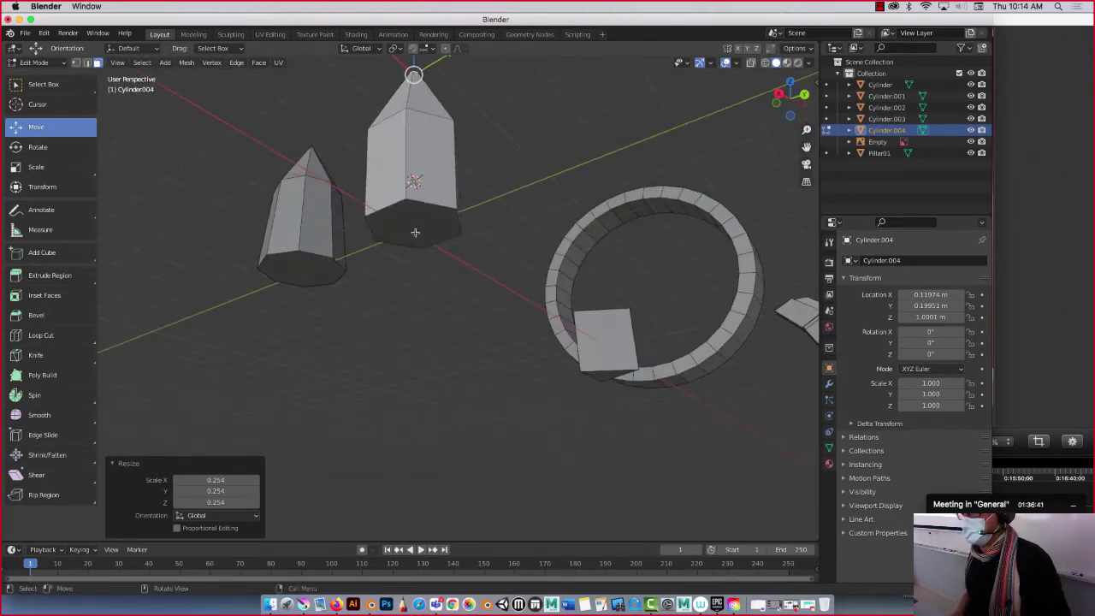
pyautogui.click(413, 231)
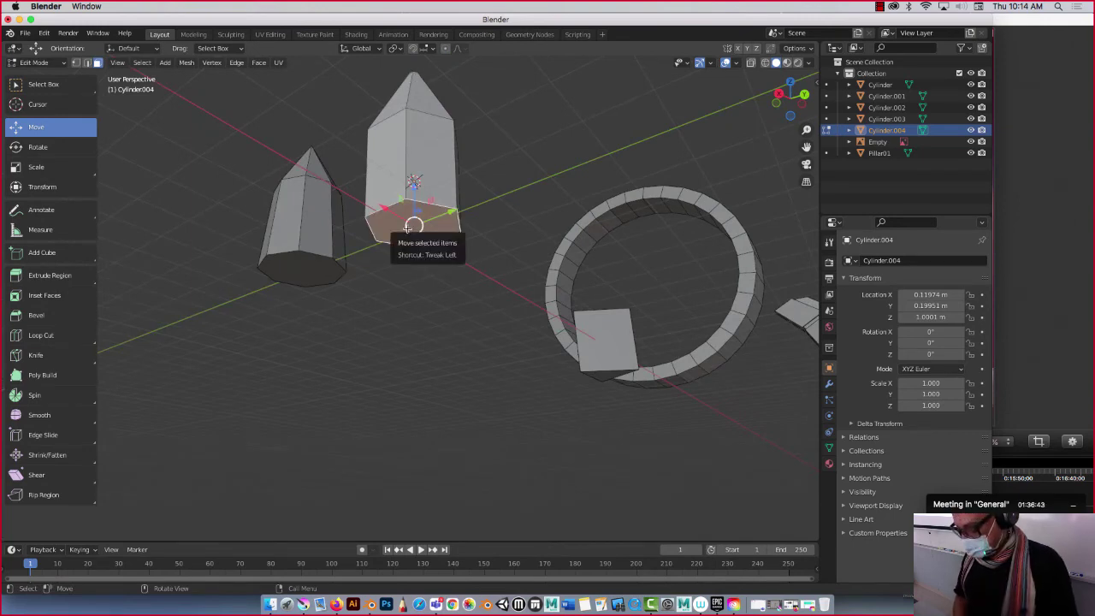
pyautogui.press('s')
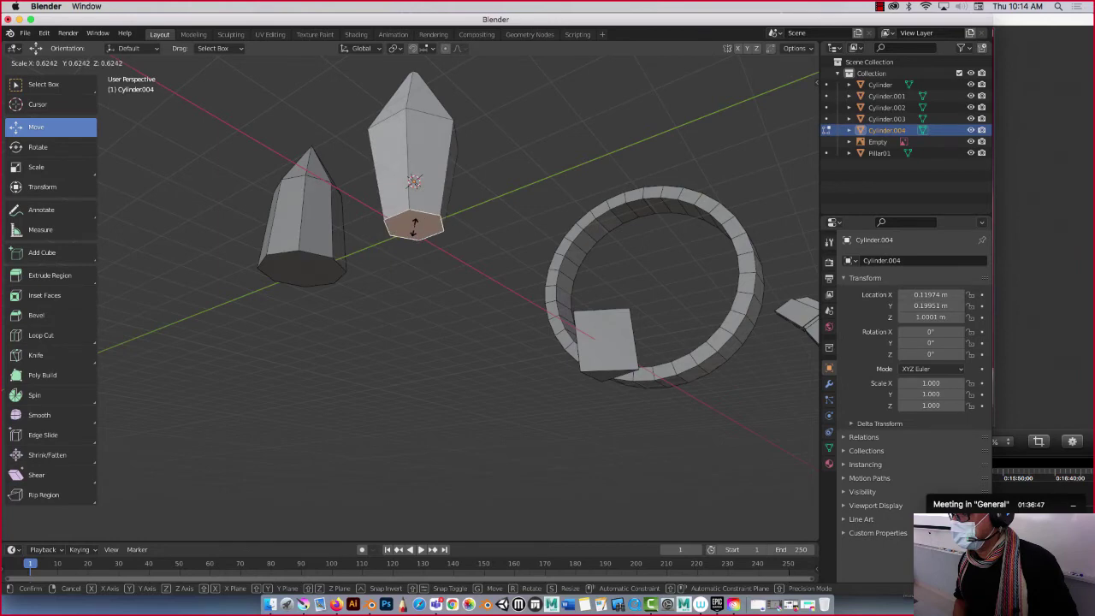
pyautogui.click(372, 196)
pyautogui.moveTo(371, 196); pyautogui.dragTo(345, 193, button='middle')
pyautogui.press('Tab')
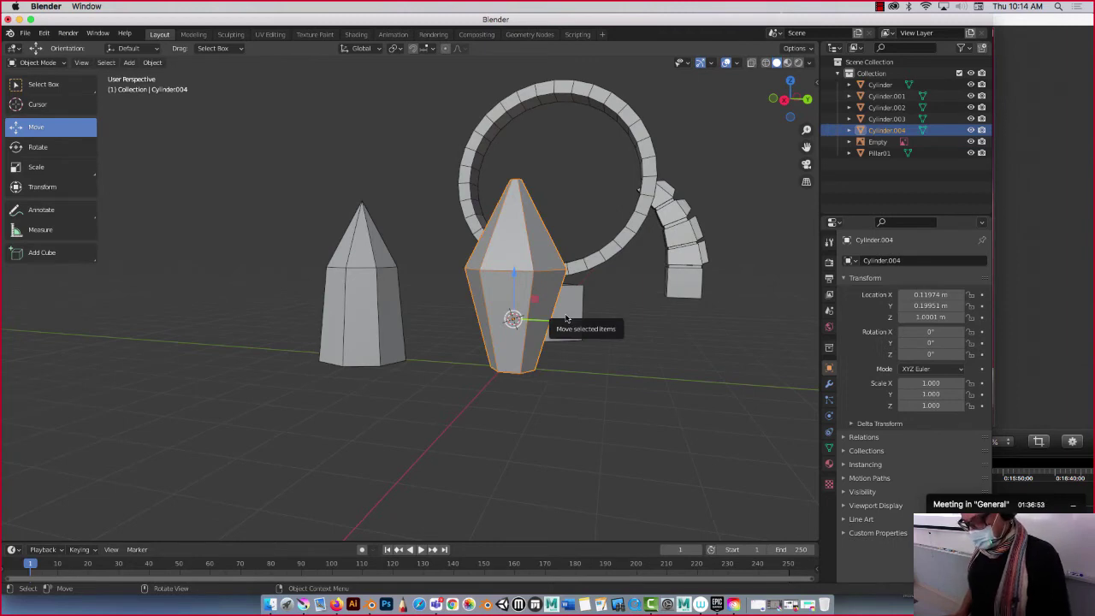
# Duplicate the new crystal along Y, tilt the copy 15.5° and scale it to 0.8.
pyautogui.hotkey('shift', 'd')
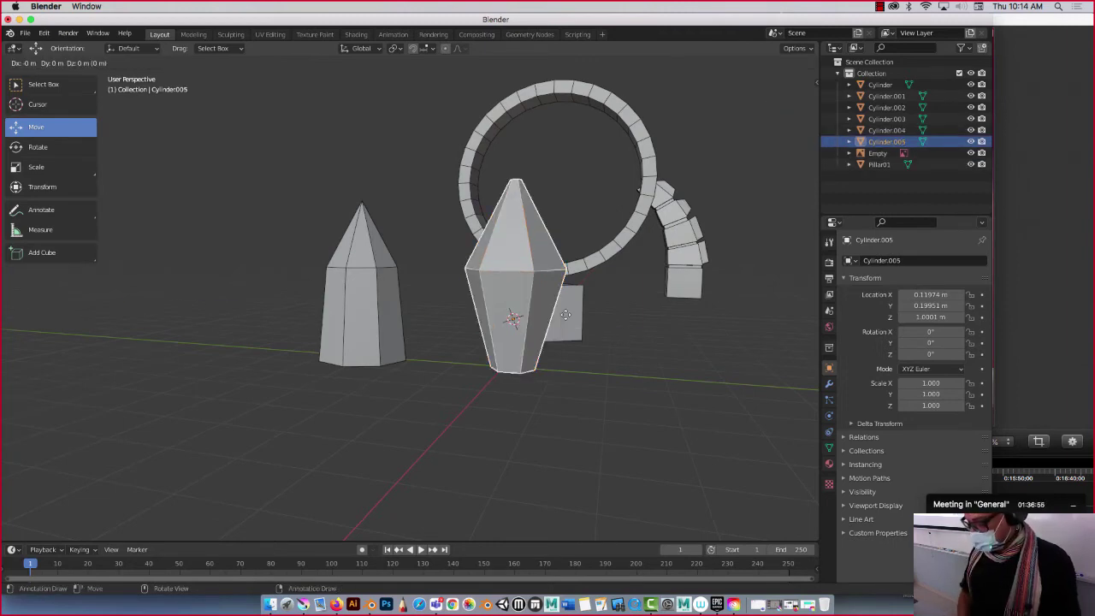
pyautogui.press('y')
pyautogui.click(605, 320)
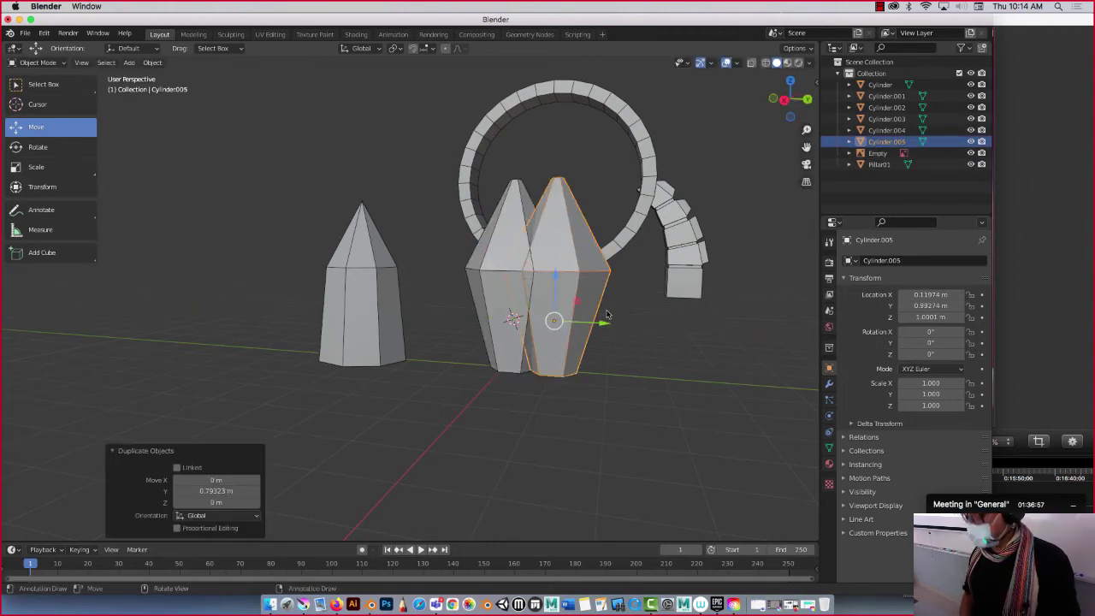
pyautogui.press('r')
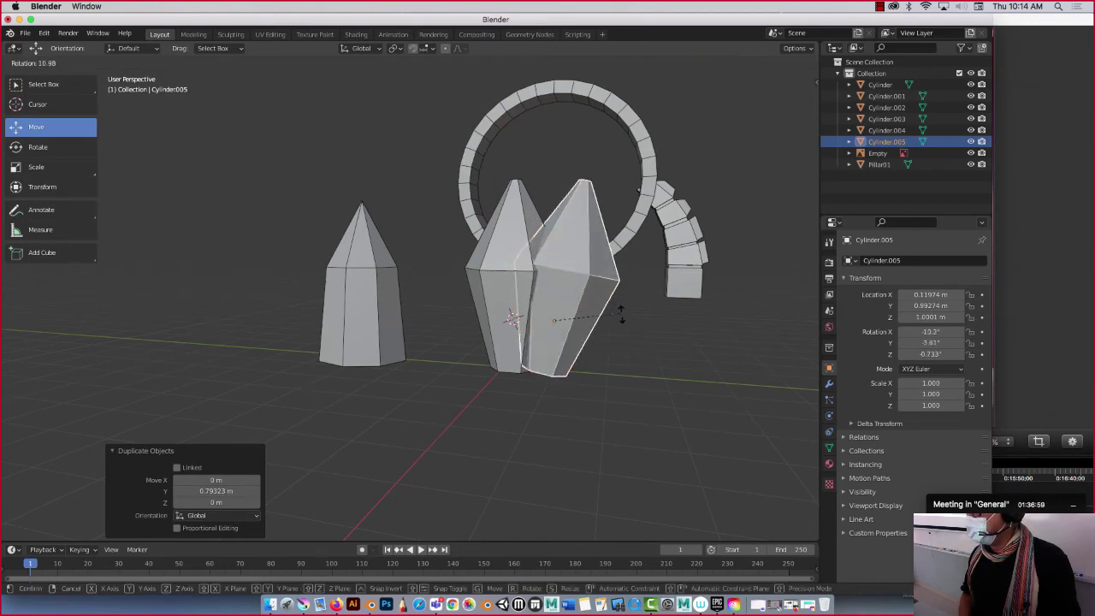
pyautogui.click(623, 322)
pyautogui.press('s')
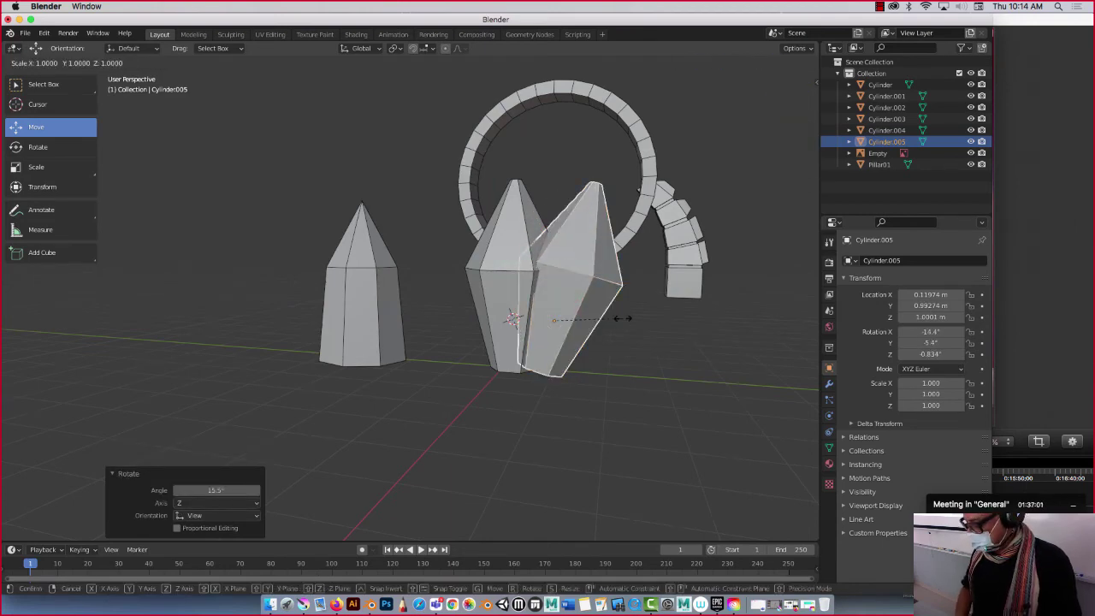
pyautogui.write('.8')
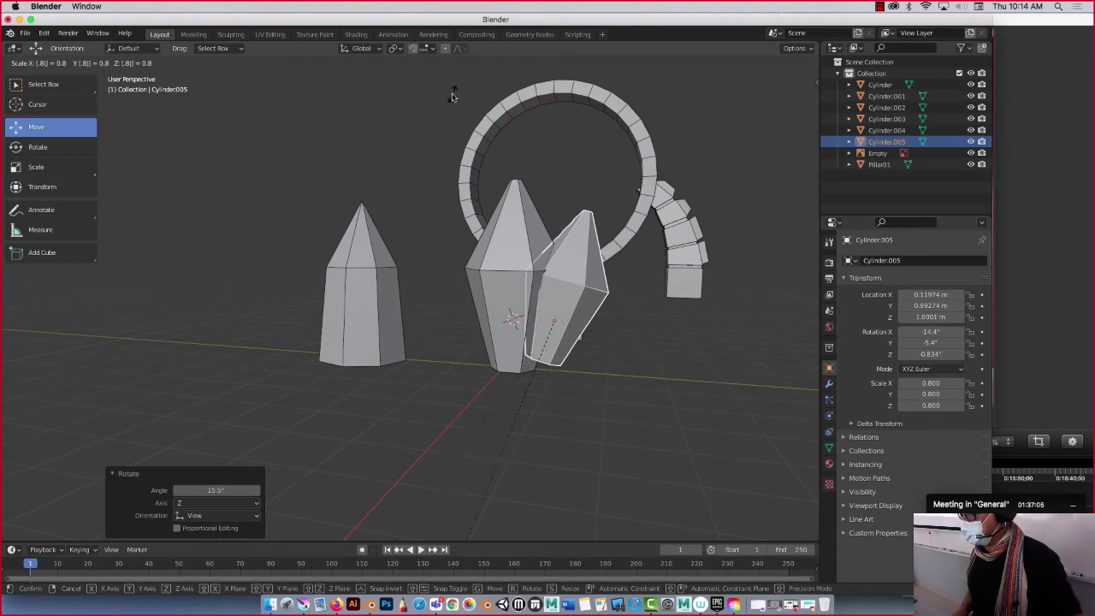
pyautogui.press('Return')
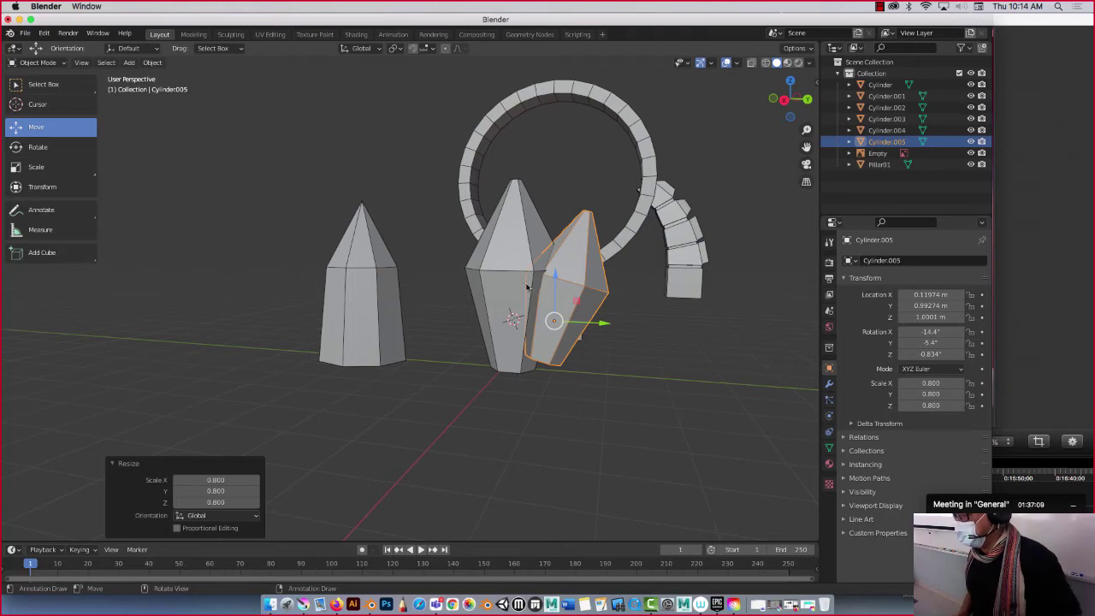
# Lower the smaller copy along Z and shift it along X to lean against the crystal.
pyautogui.moveTo(555, 280); pyautogui.dragTo(554, 330)
pyautogui.moveTo(555, 329); pyautogui.dragTo(488, 299, button='middle')
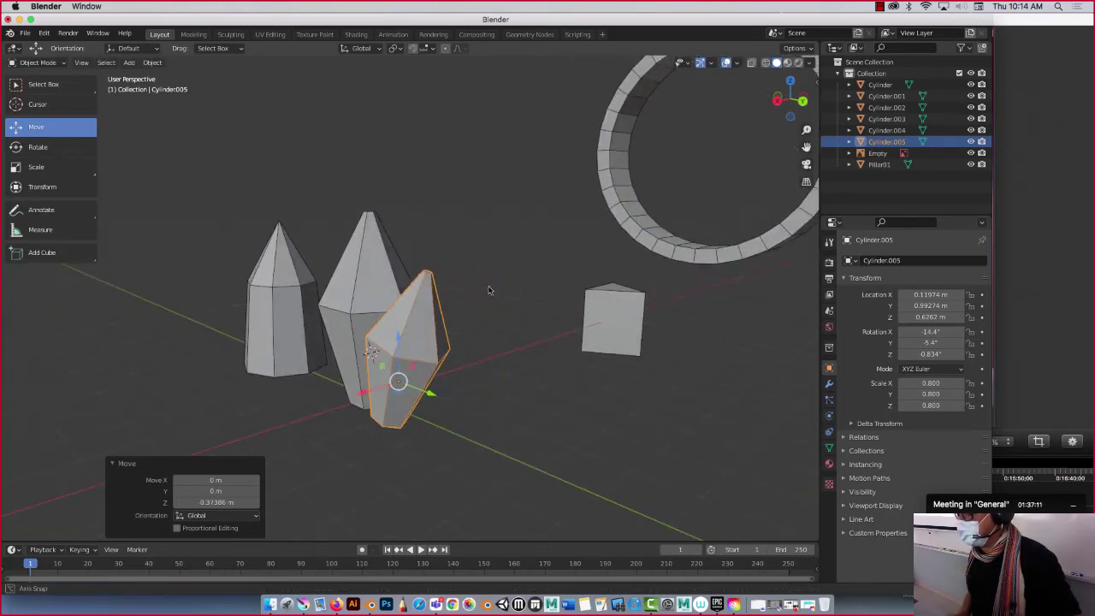
pyautogui.moveTo(364, 396); pyautogui.dragTo(406, 379)
pyautogui.moveTo(406, 379); pyautogui.dragTo(368, 385, button='middle')
# Push Cylinder.003 further out along Y, then duplicate Cylinder.004 and start tilting the copy around Y.
pyautogui.click(343, 338)
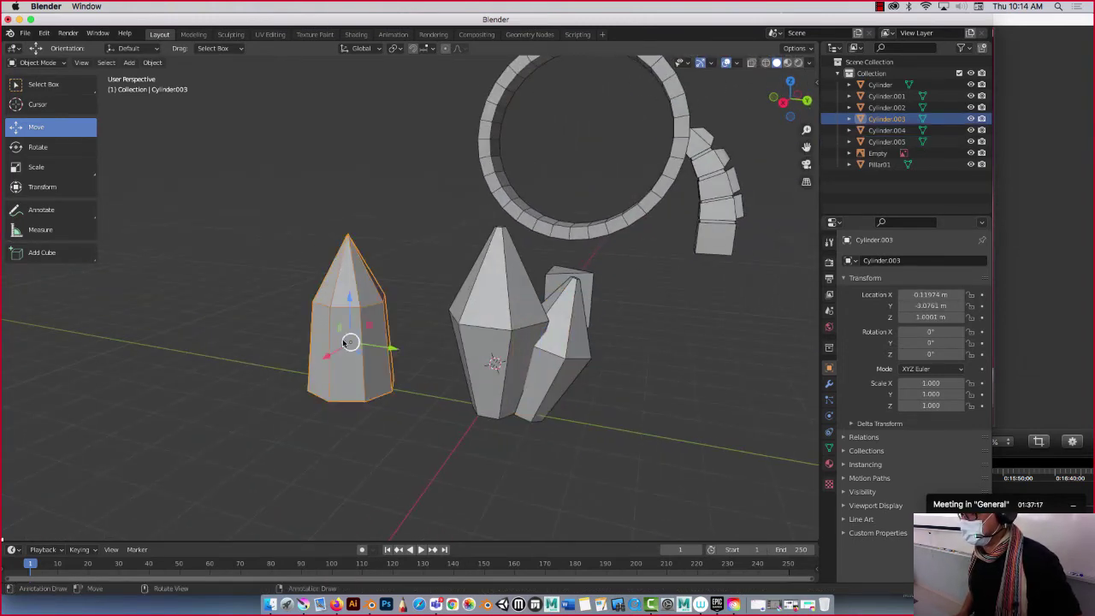
pyautogui.moveTo(379, 346); pyautogui.dragTo(254, 333)
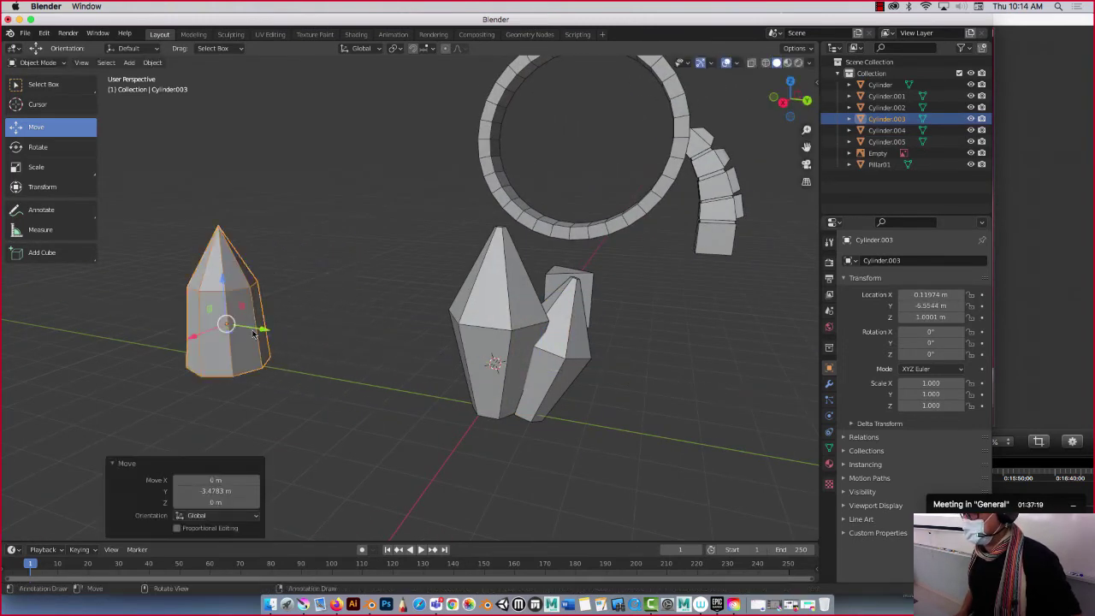
pyautogui.click(494, 332)
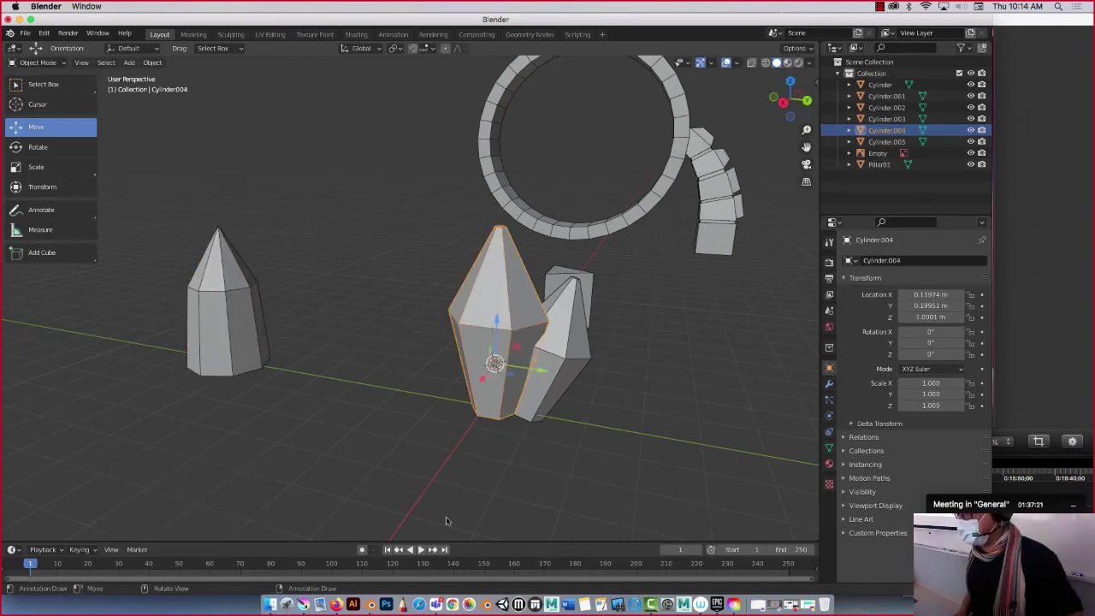
pyautogui.rightClick(507, 293)
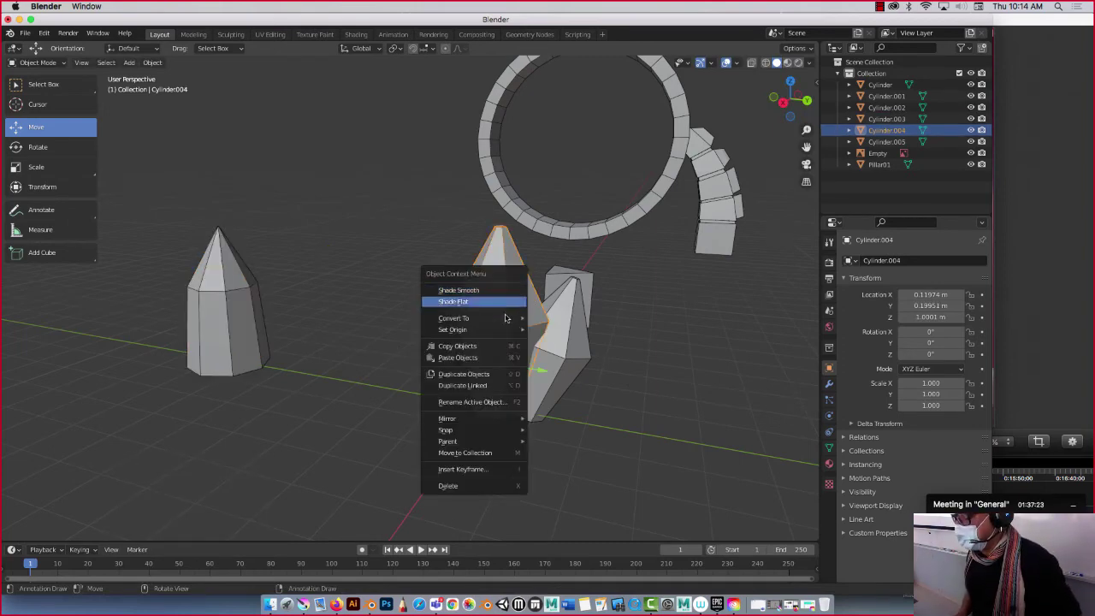
pyautogui.click(462, 377)
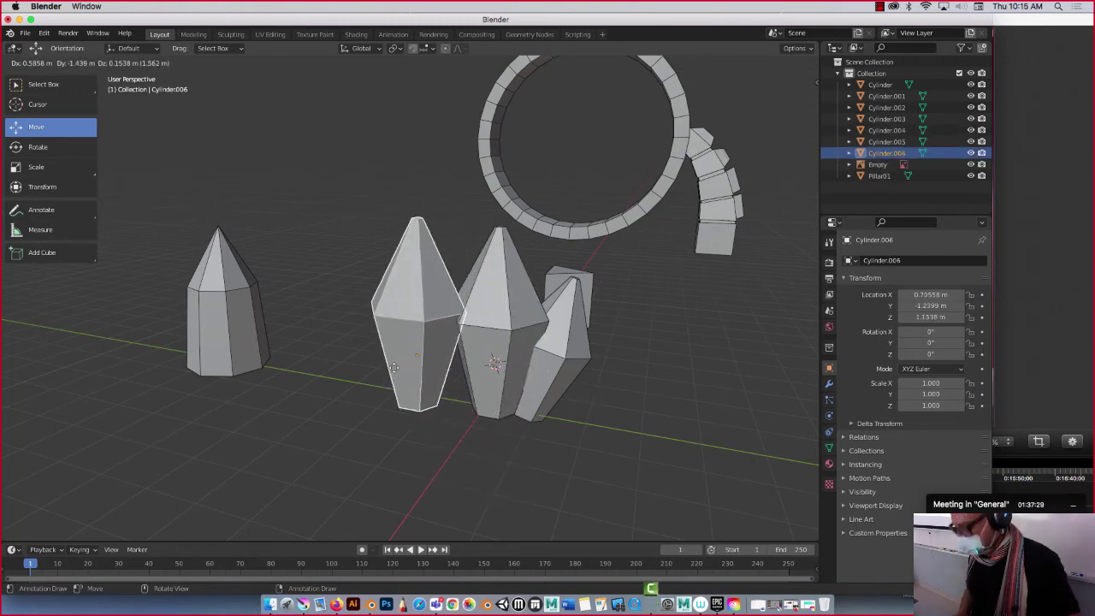
pyautogui.press('y')
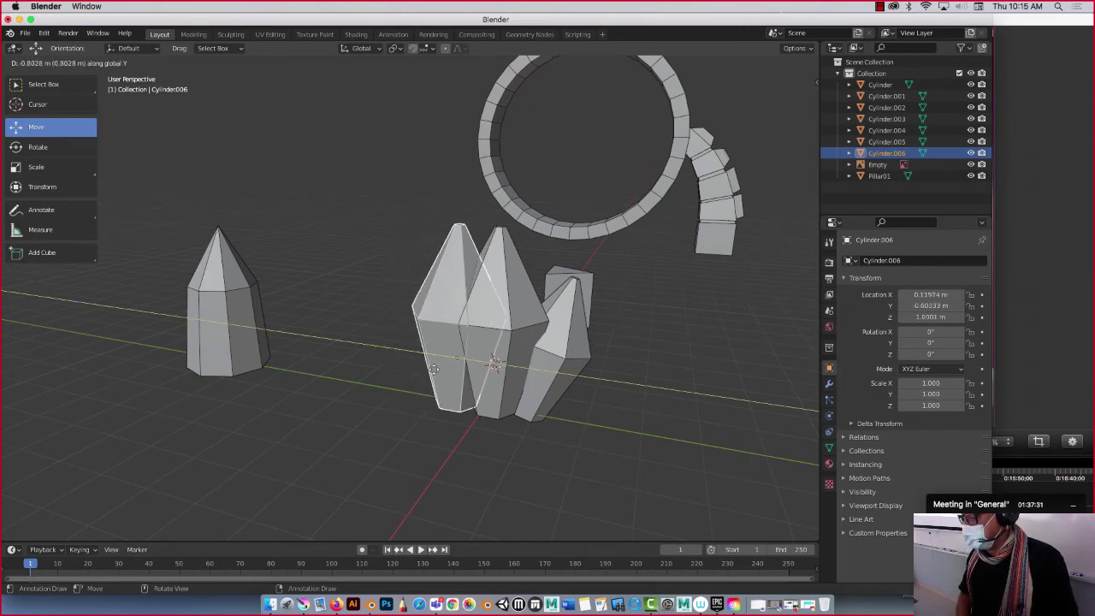
pyautogui.press('r')
pyautogui.press('y')
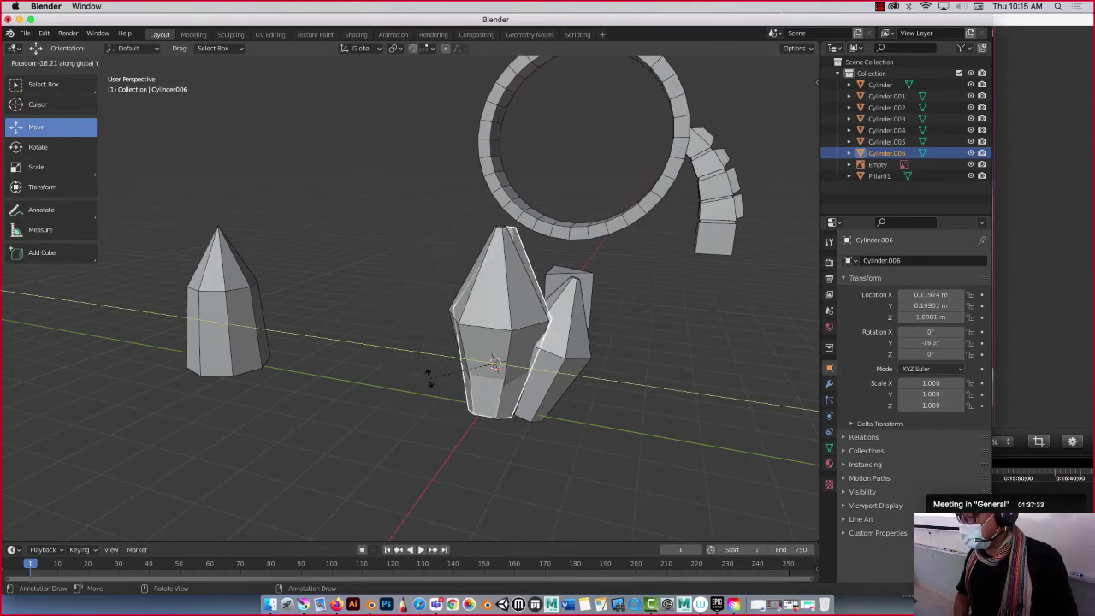
# Cancel the tilted copy and undo the duplicate, nudging the central crystal slightly along Y.
pyautogui.press('Escape')
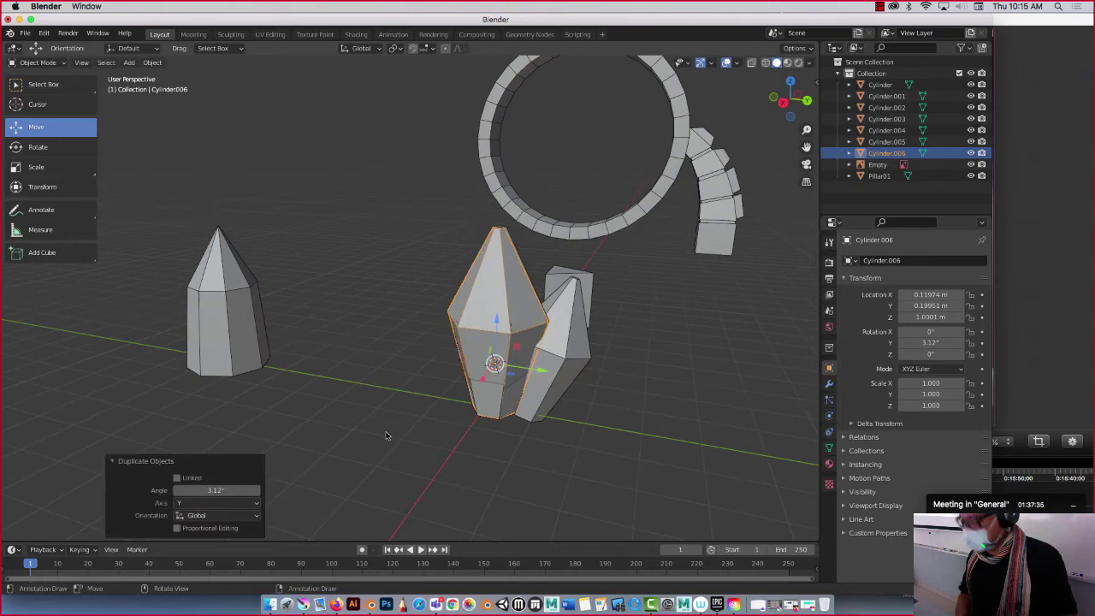
pyautogui.hotkey('ctrl', 'z')
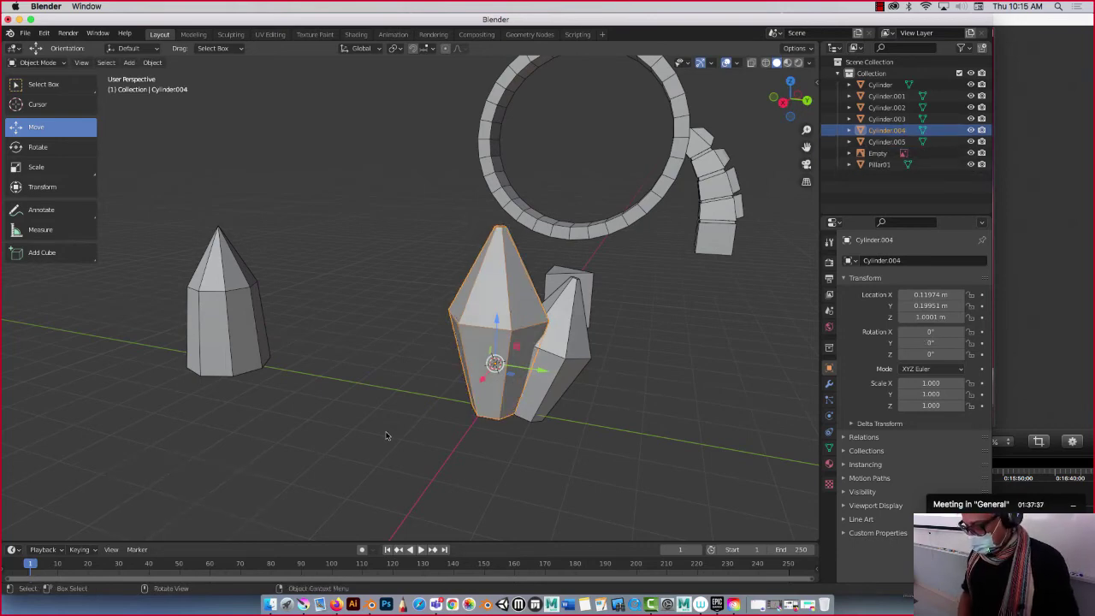
pyautogui.moveTo(534, 371)
pyautogui.mouseDown()
pyautogui.moveTo(498, 365)
pyautogui.moveTo(529, 368)
pyautogui.mouseUp()
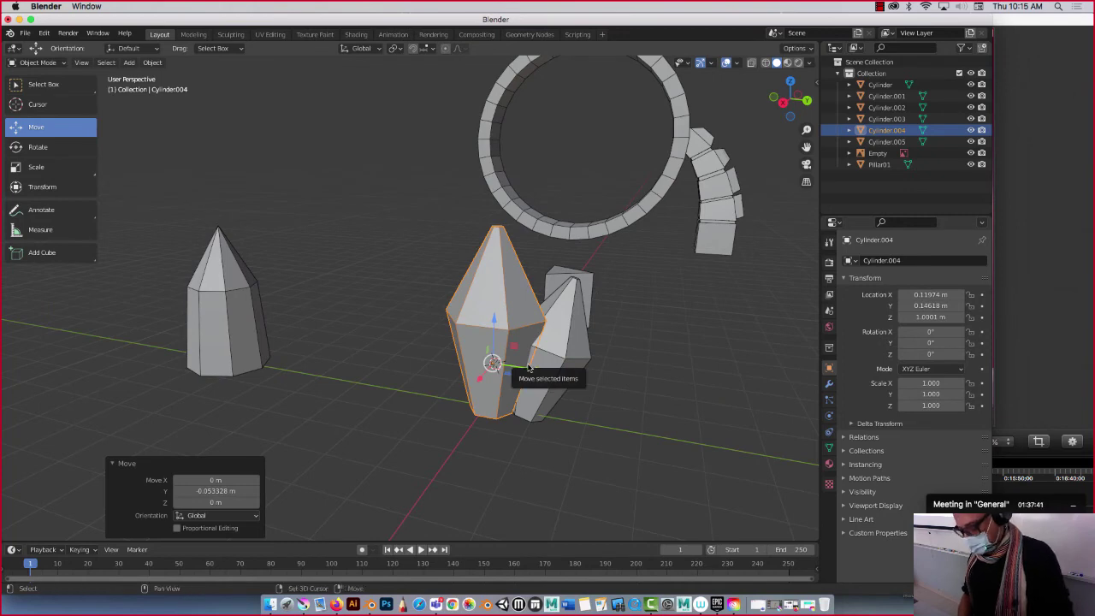
# Duplicate Cylinder.004 again, tilt the copy -14.2° and shrink it to about 0.706 scale.
pyautogui.hotkey('shift', 'd')
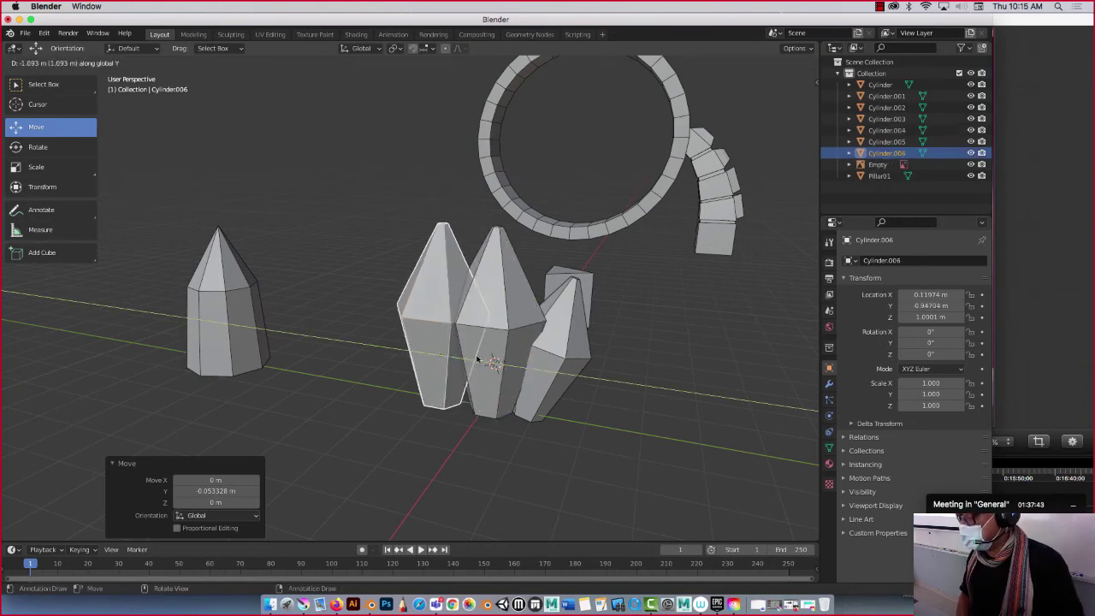
pyautogui.click(463, 327)
pyautogui.moveTo(382, 242); pyautogui.dragTo(399, 230, button='middle')
pyautogui.press('r')
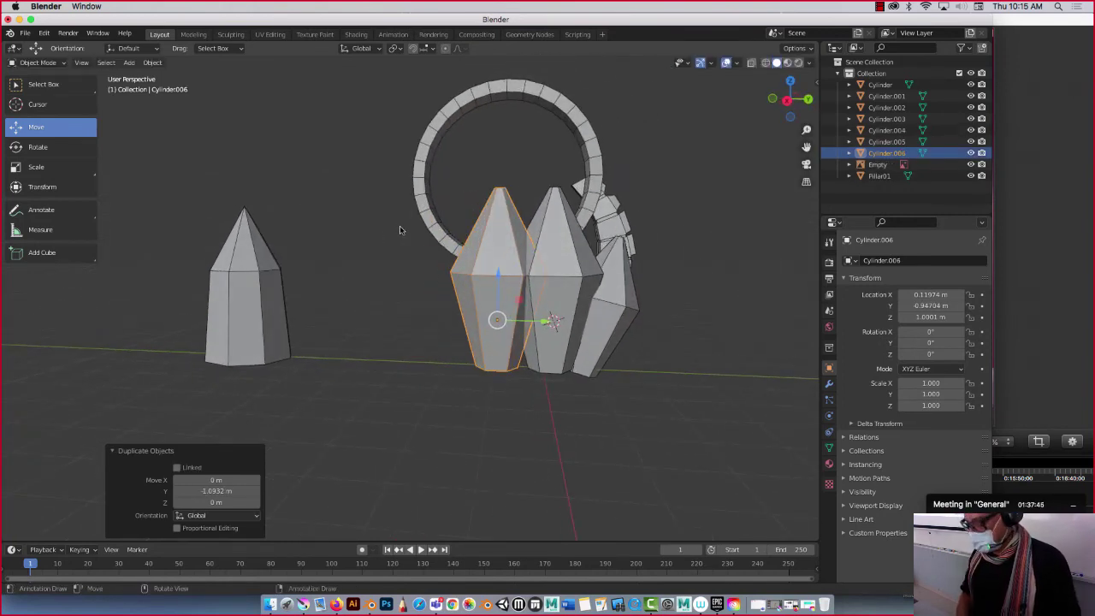
pyautogui.click(379, 252)
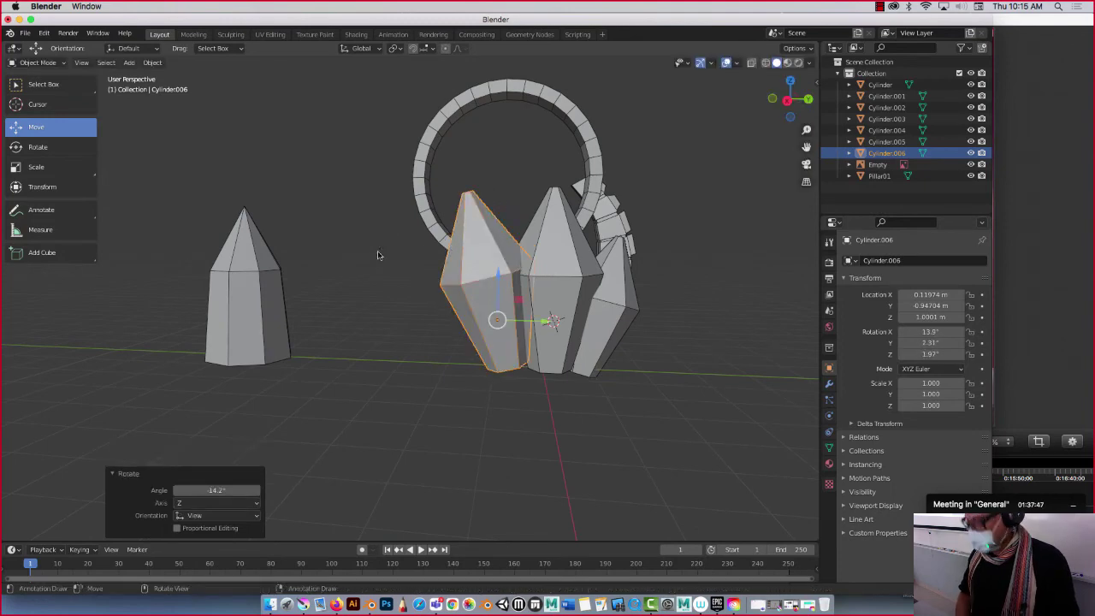
pyautogui.write('s.5')
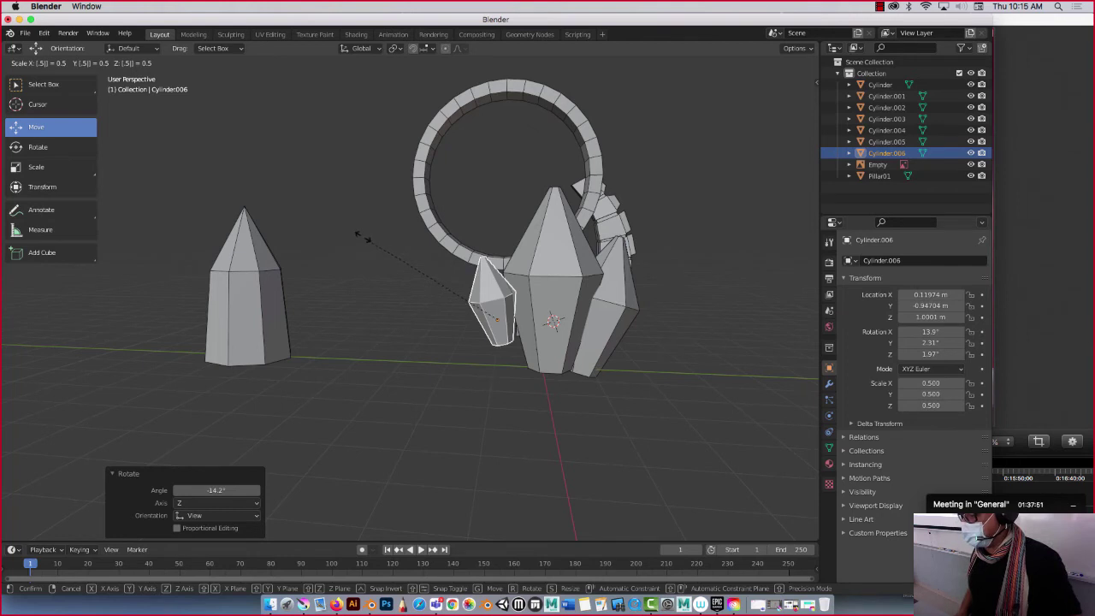
pyautogui.press('Return')
pyautogui.press('s')
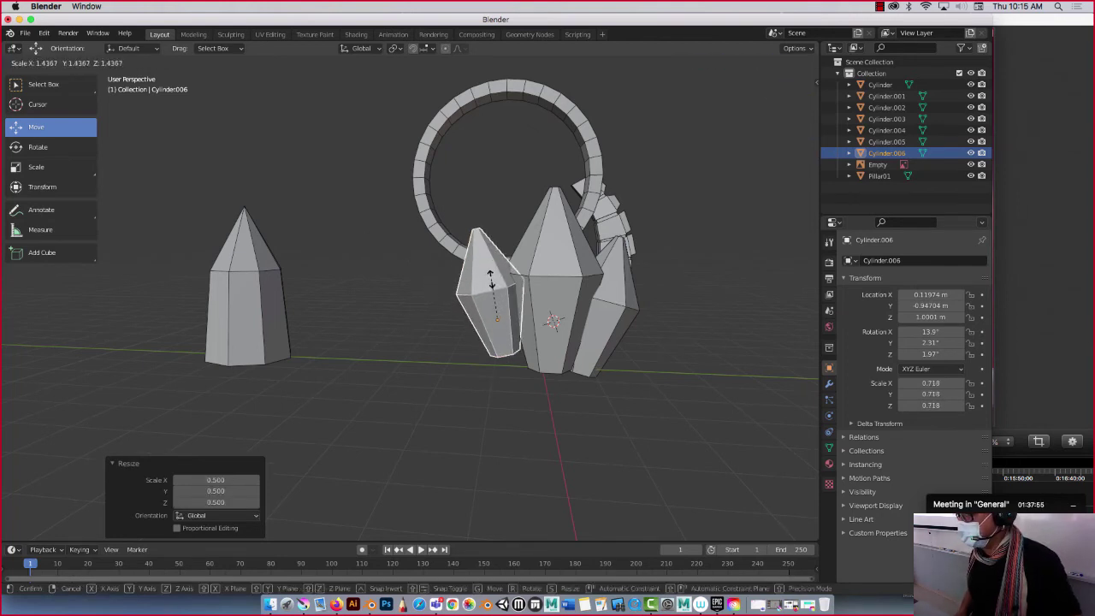
pyautogui.click(494, 283)
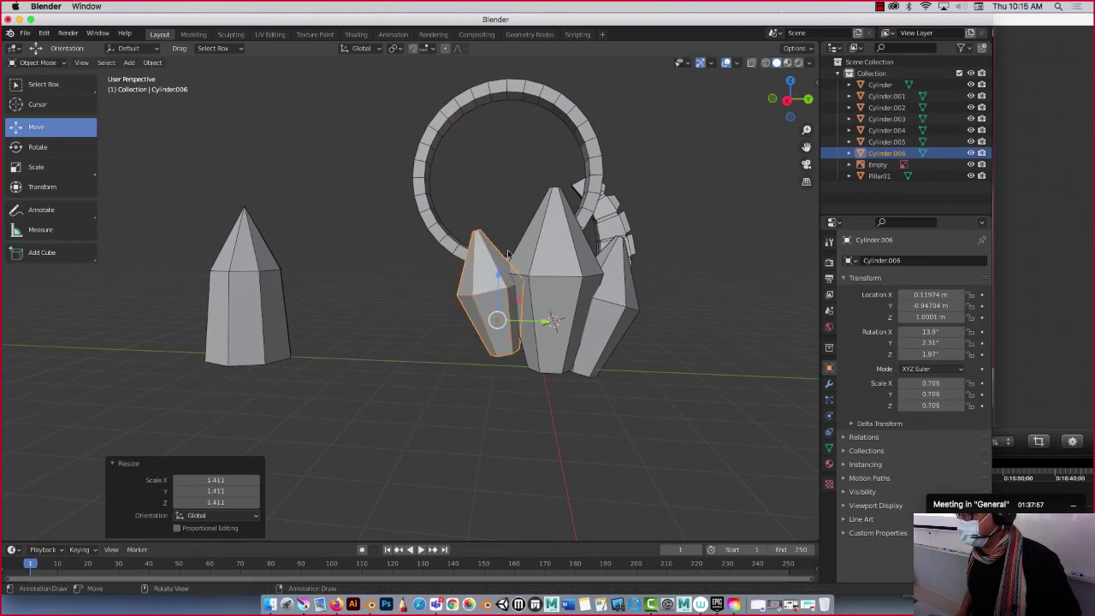
# Move the small copy back along Y, lower it, and slide it against the central crystal.
pyautogui.moveTo(468, 205); pyautogui.dragTo(444, 248, button='middle')
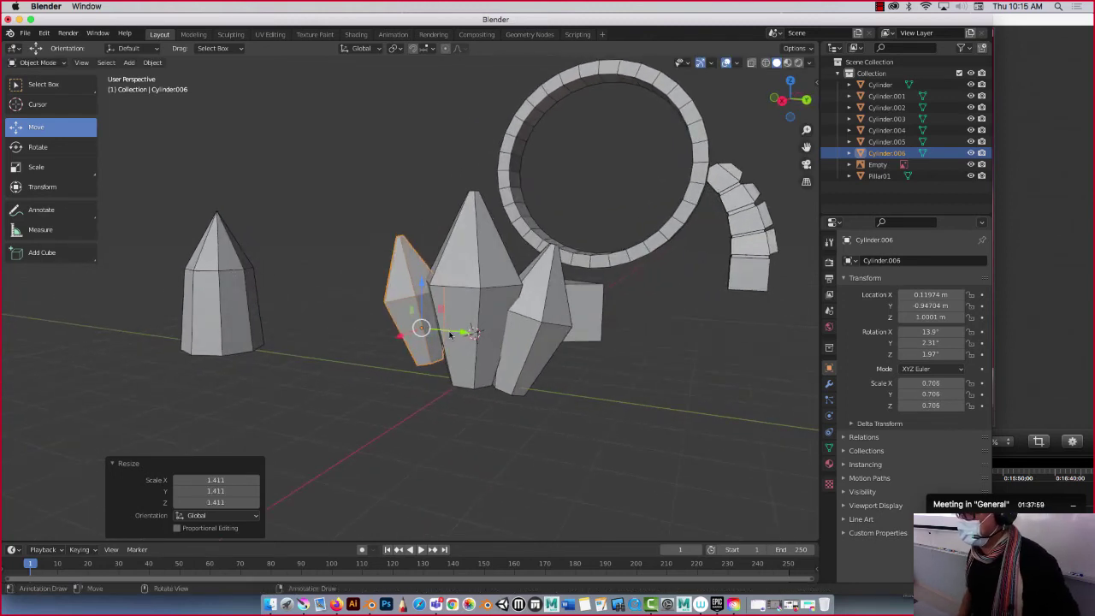
pyautogui.moveTo(451, 335)
pyautogui.mouseDown()
pyautogui.moveTo(453, 266)
pyautogui.moveTo(434, 327)
pyautogui.mouseUp()
pyautogui.moveTo(379, 289); pyautogui.dragTo(486, 358, button='middle')
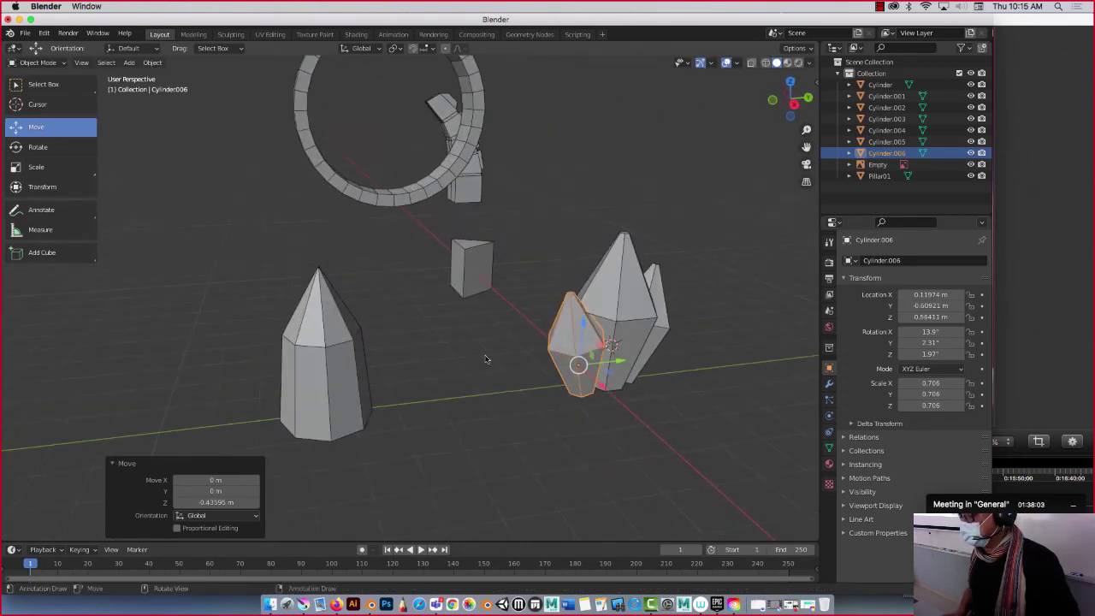
pyautogui.moveTo(602, 387); pyautogui.dragTo(620, 402)
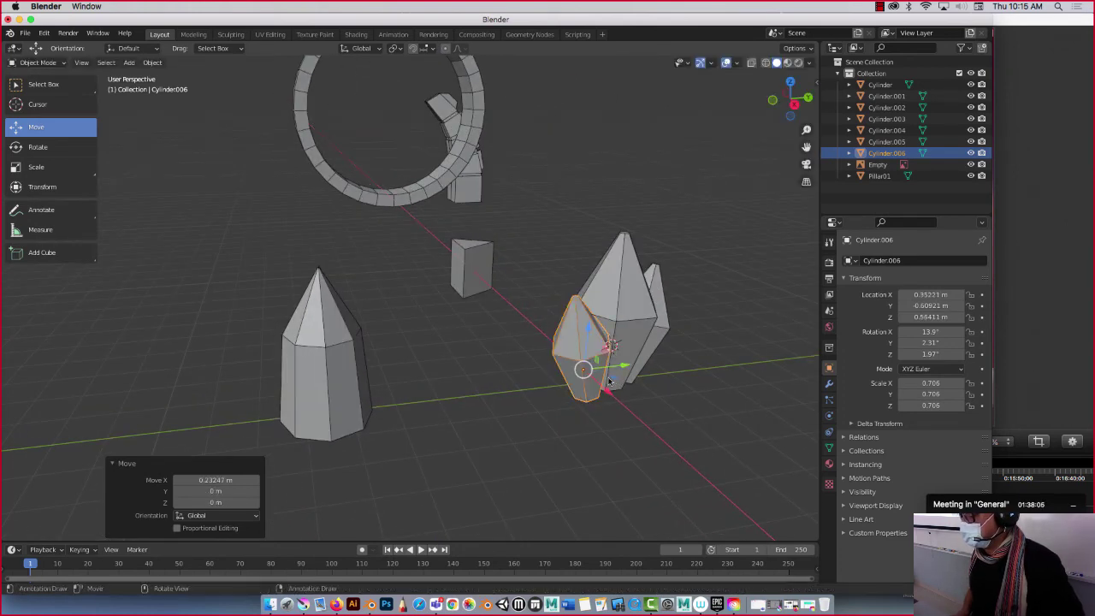
pyautogui.moveTo(621, 402); pyautogui.dragTo(305, 278, button='middle')
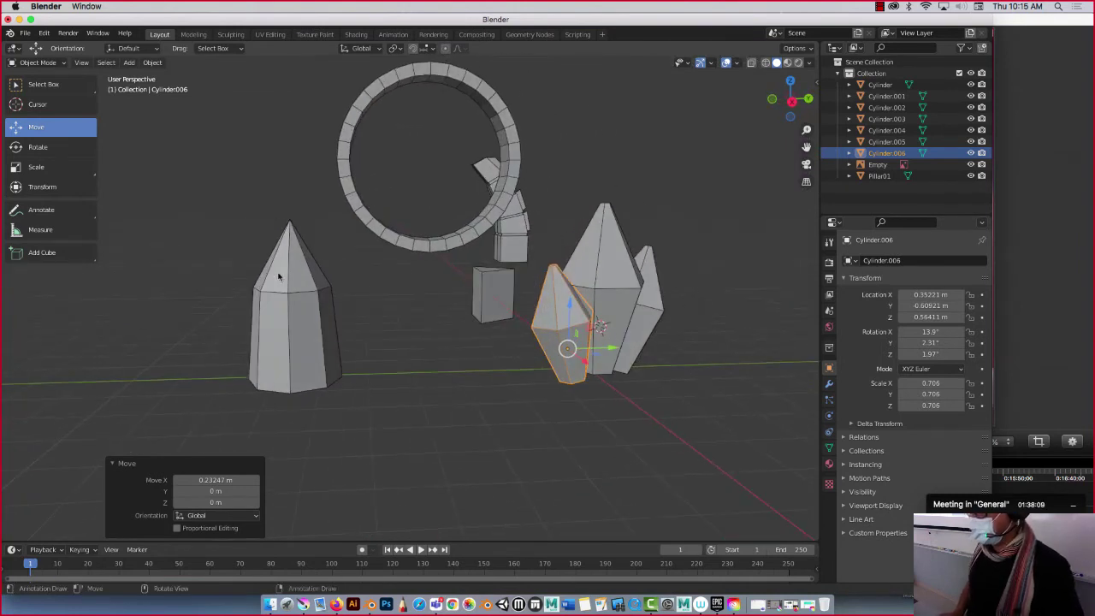
pyautogui.moveTo(434, 285); pyautogui.dragTo(403, 335, button='middle')
# Shift Cylinder.004 along X to about -0.147 m, then switch to the Teams window.
pyautogui.click(368, 302)
pyautogui.moveTo(368, 302); pyautogui.dragTo(311, 334, button='middle')
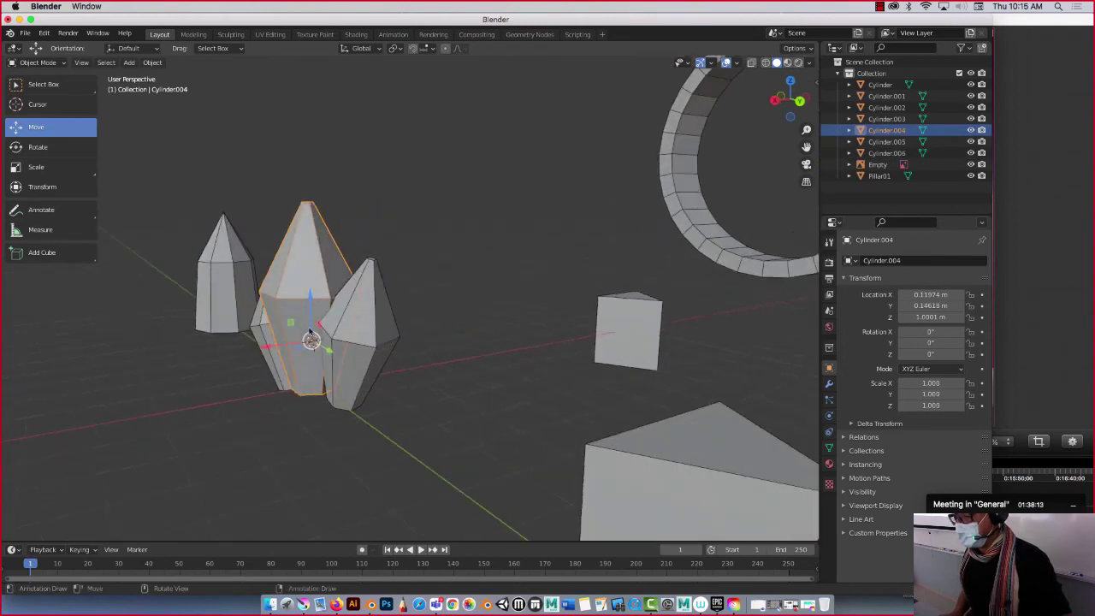
pyautogui.moveTo(274, 348); pyautogui.dragTo(308, 343)
pyautogui.moveTo(308, 343); pyautogui.dragTo(415, 312, button='middle')
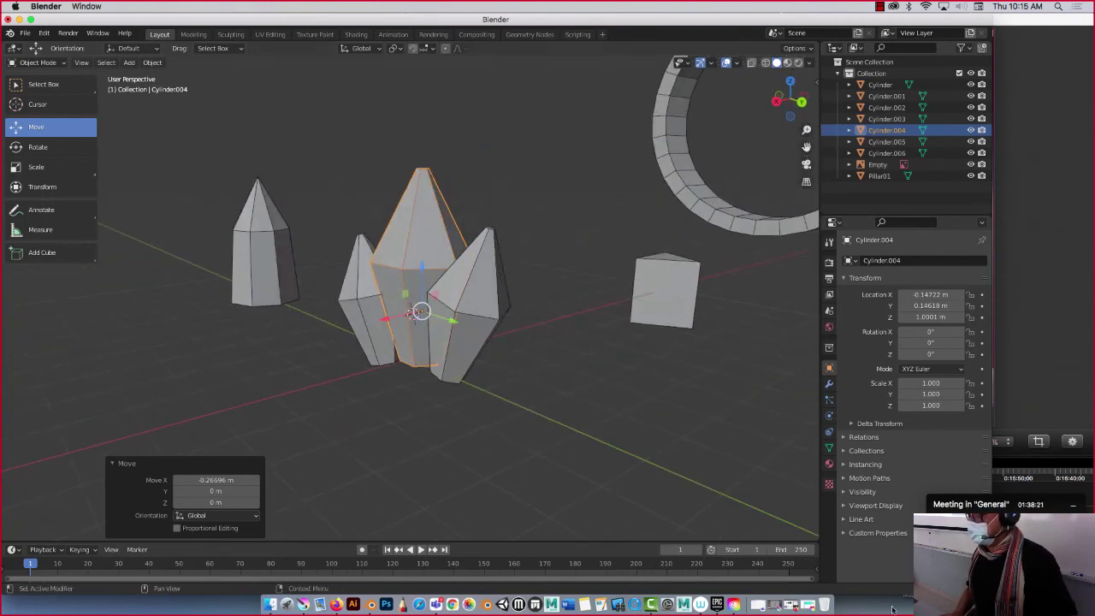
pyautogui.press('super+Tab')
pyautogui.press('super+Tab')
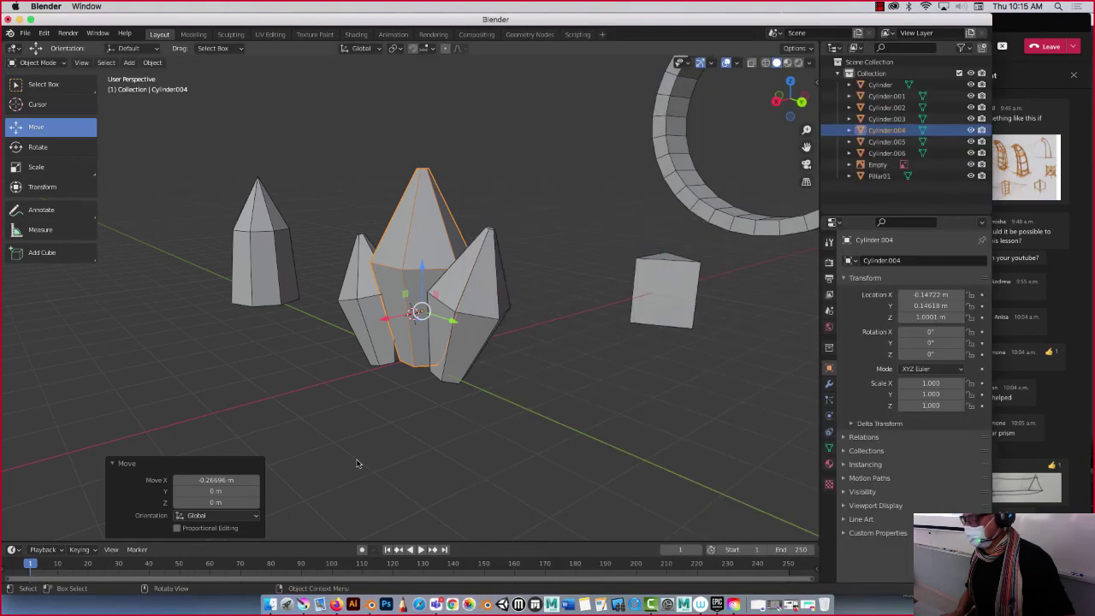
pyautogui.click(357, 457)
pyautogui.moveTo(416, 368); pyautogui.dragTo(274, 432, button='middle')
pyautogui.scroll(3, 436, 360)
pyautogui.scroll(-3, 436, 357)
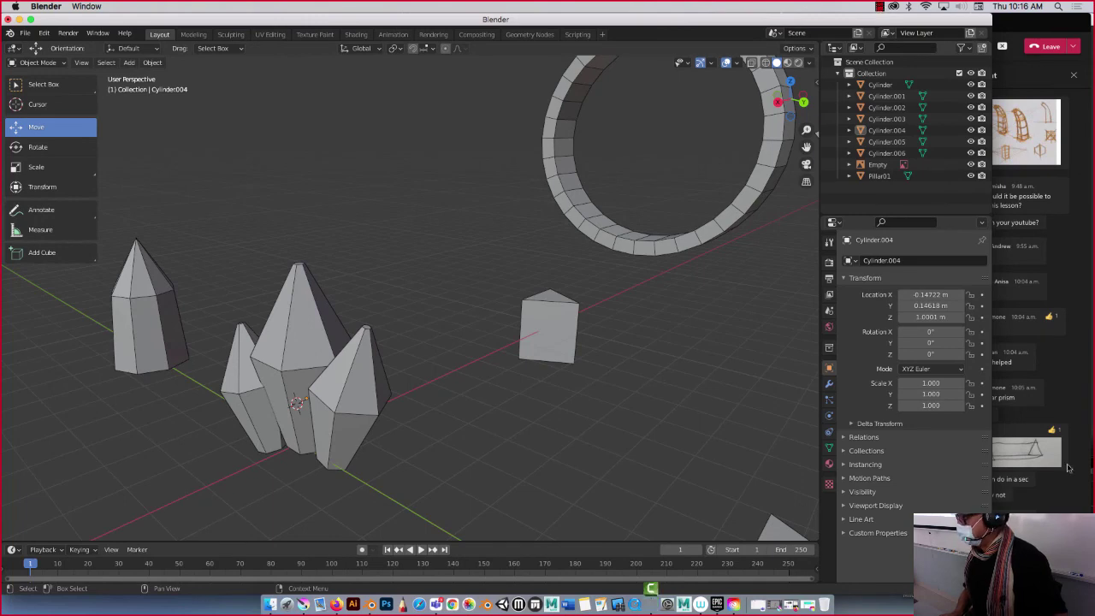
pyautogui.press('super+Tab')
pyautogui.click(438, 238)
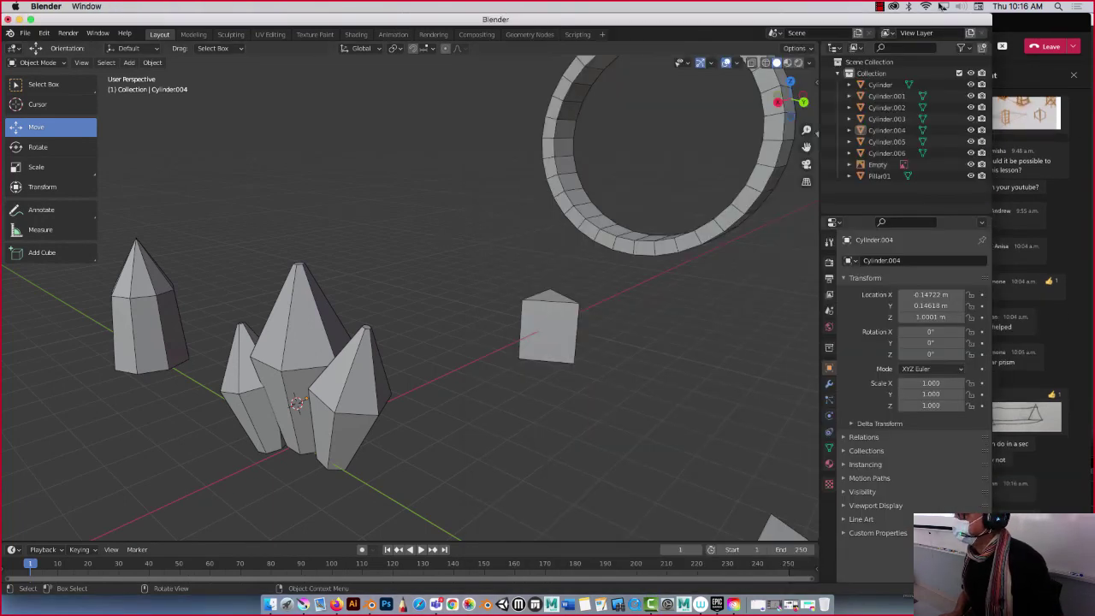
pyautogui.click(879, 7)
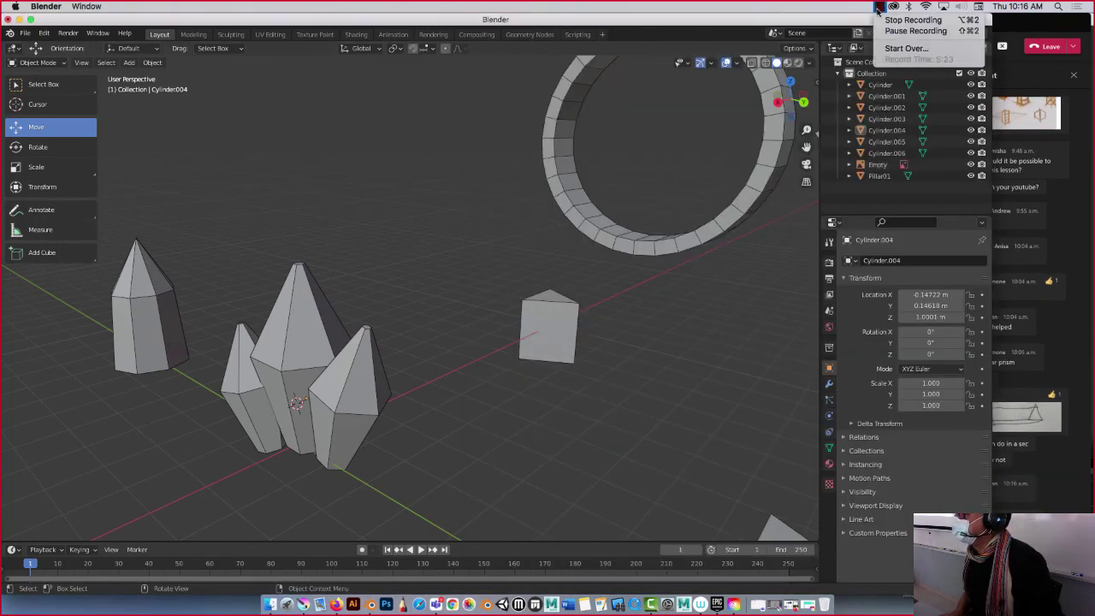